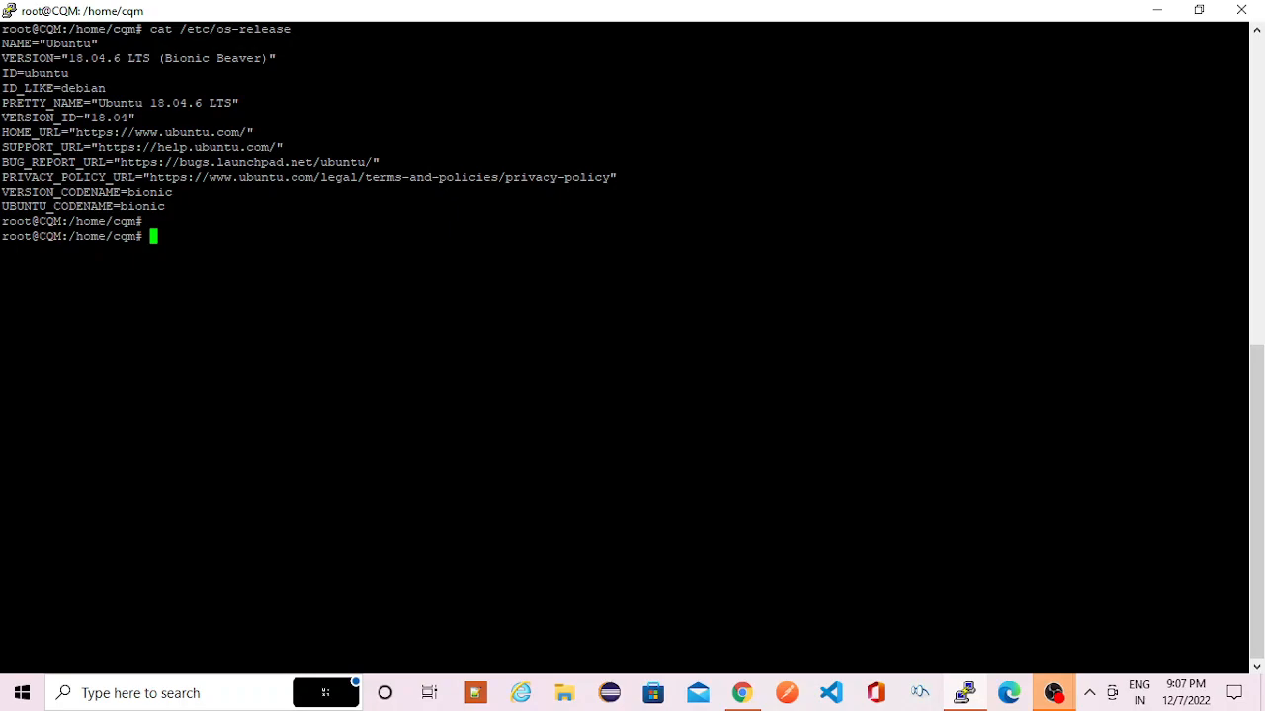
- Run docker info and review the Docker client and server details it reports
type("docker info")
key("Return")
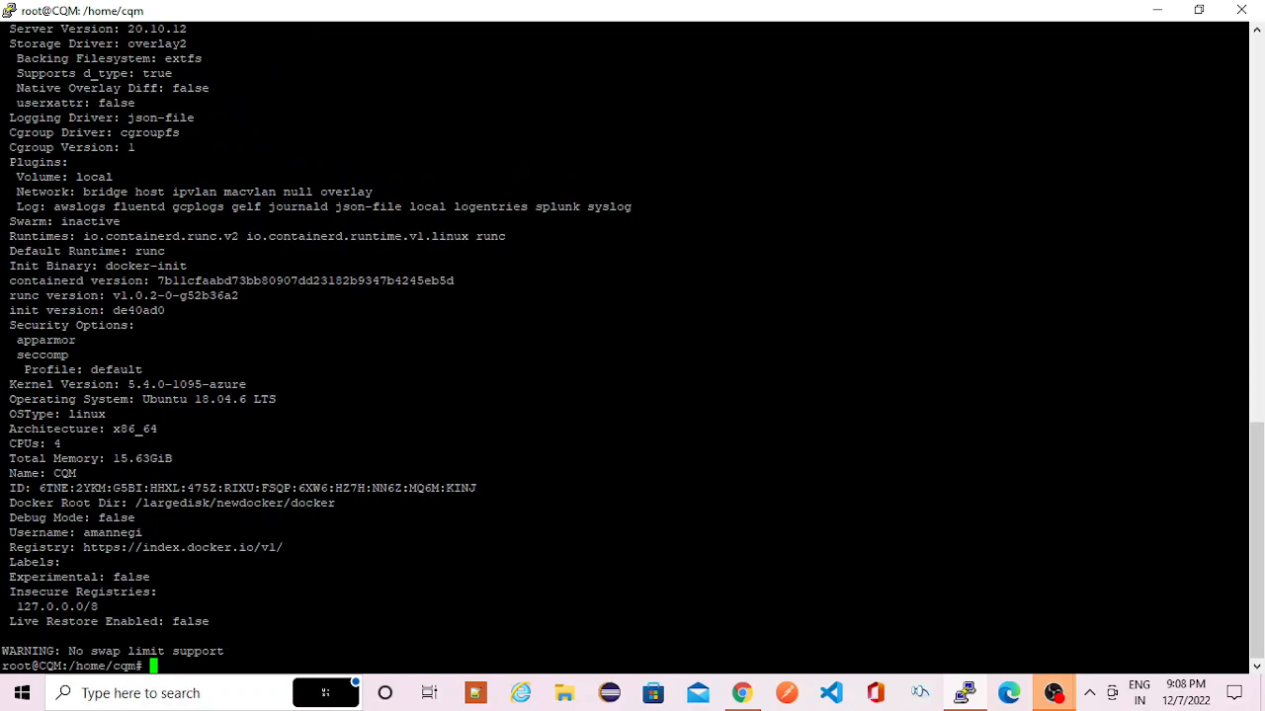
left_click_drag(1256, 643, 1250, 564)
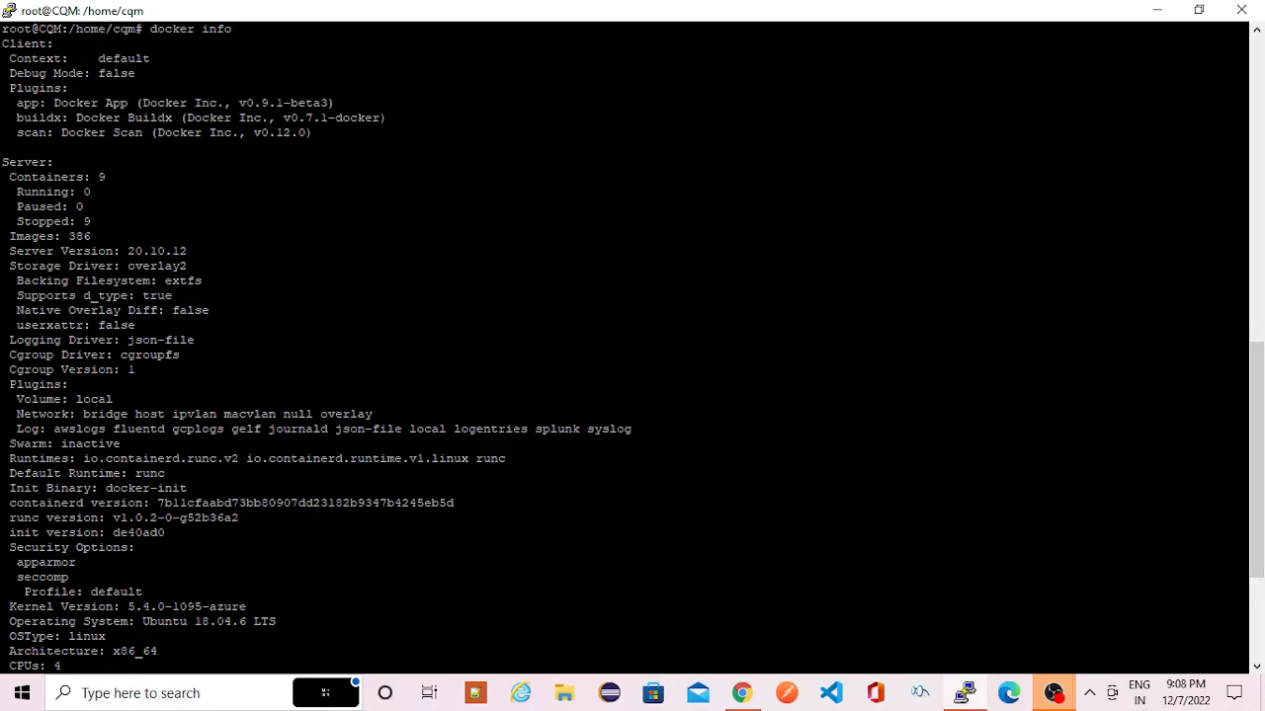
scroll(625, 348, "down", 5)
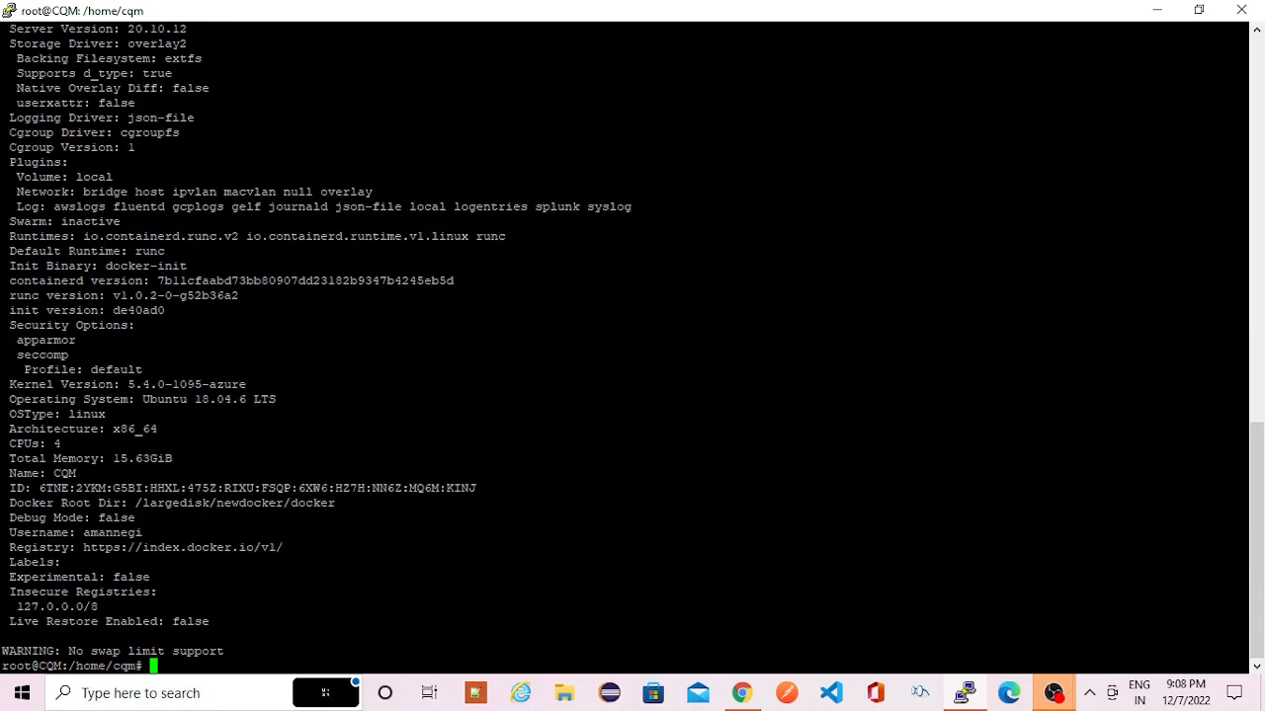
key("Return")
key("Return")
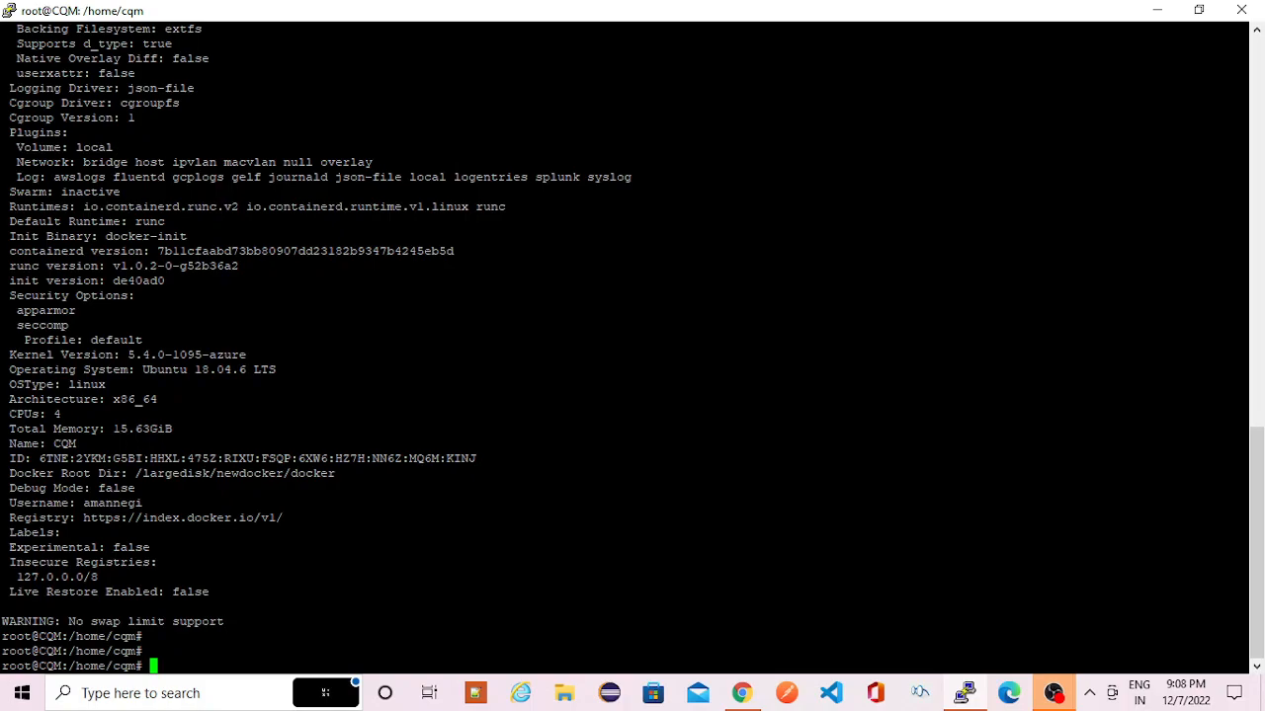
- Switch to Chrome, search for docker hub login and try to load the Docker Hub login page
key("alt+Tab")
key("alt+Tab")
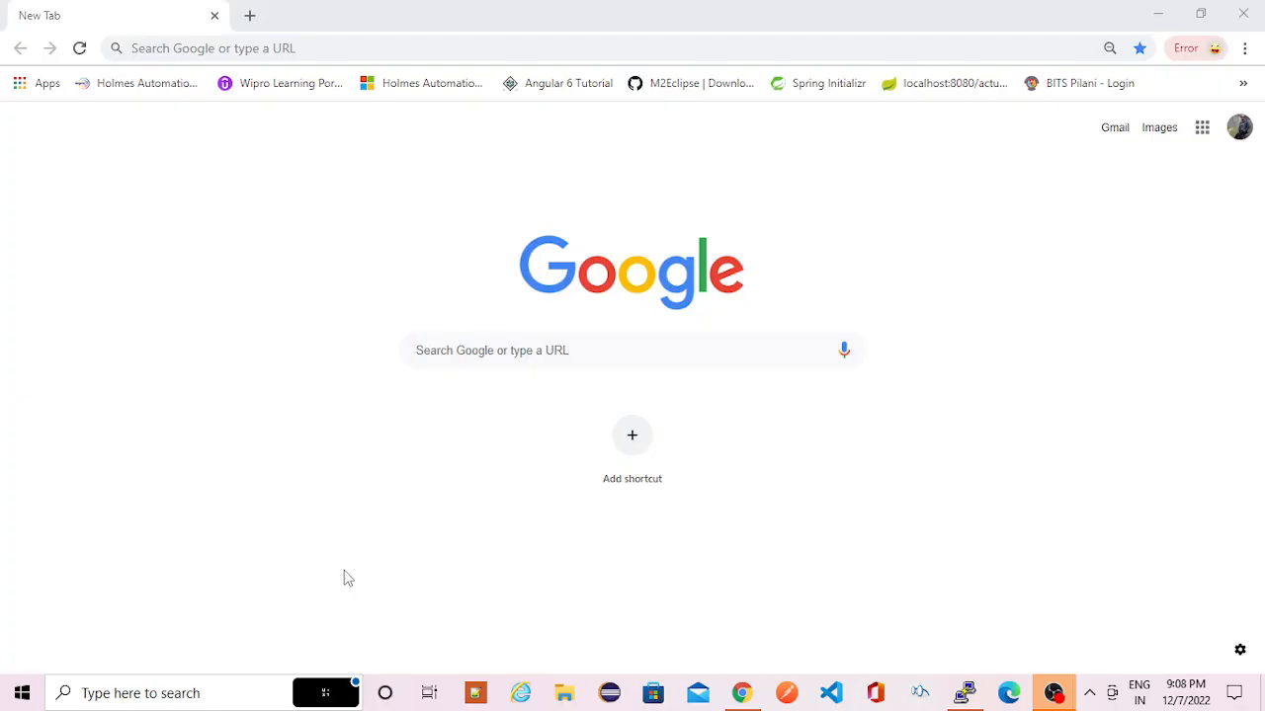
left_click(256, 46)
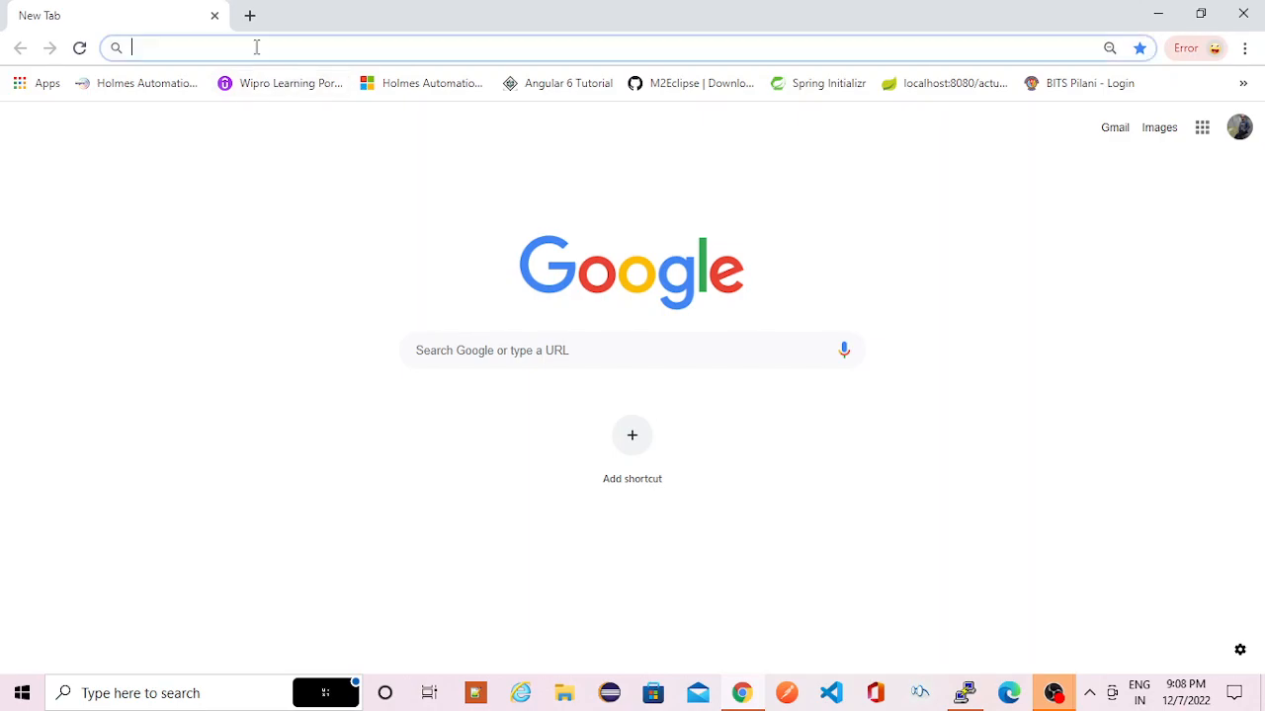
type("docker")
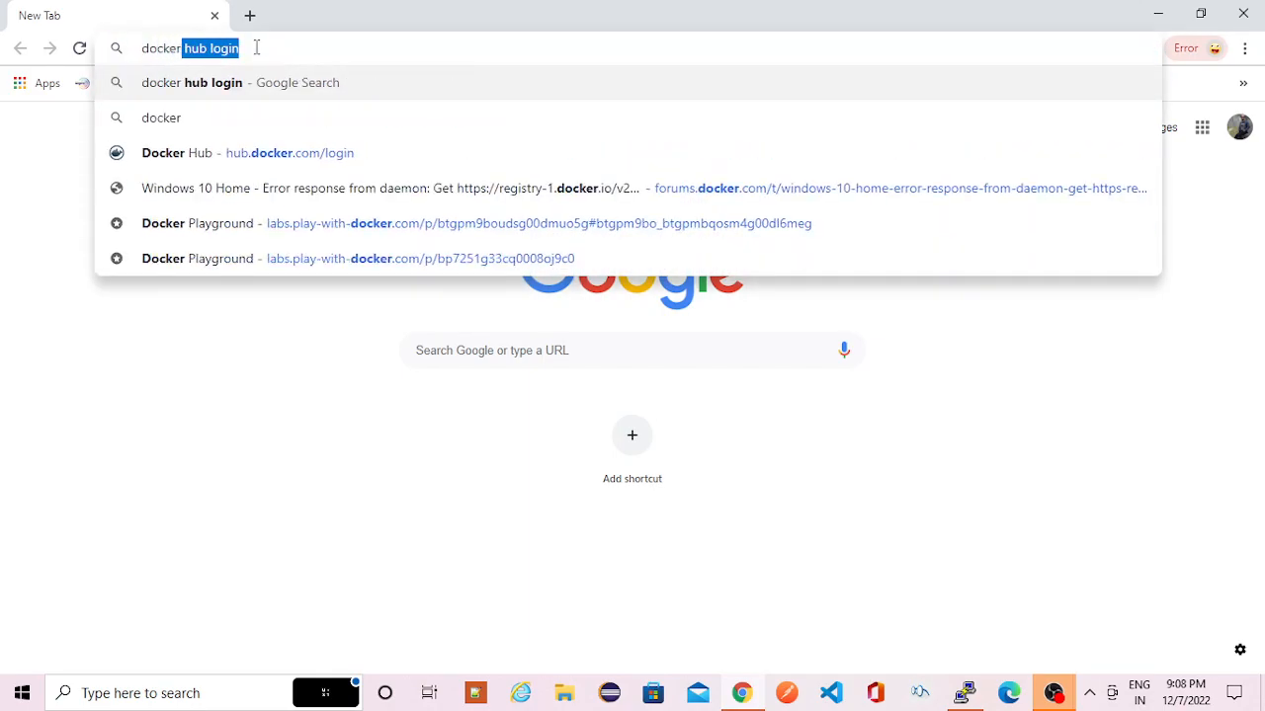
key("Return")
left_click(189, 255)
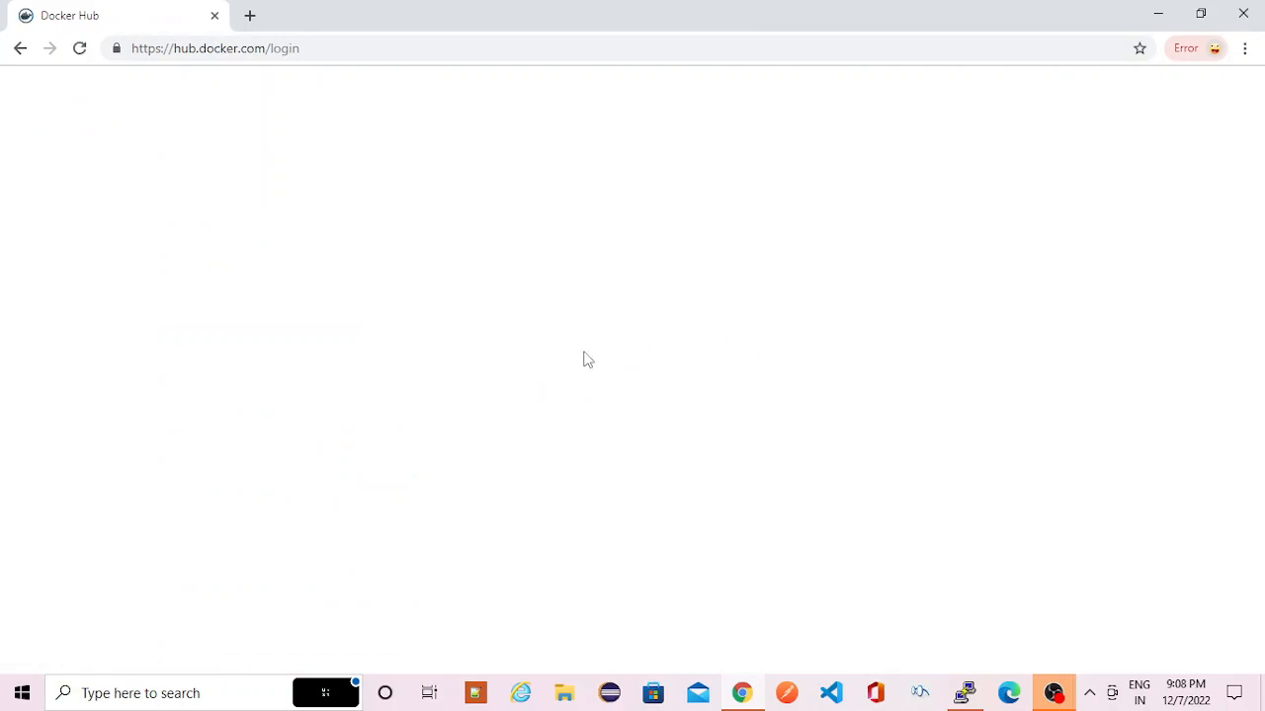
left_click(79, 49)
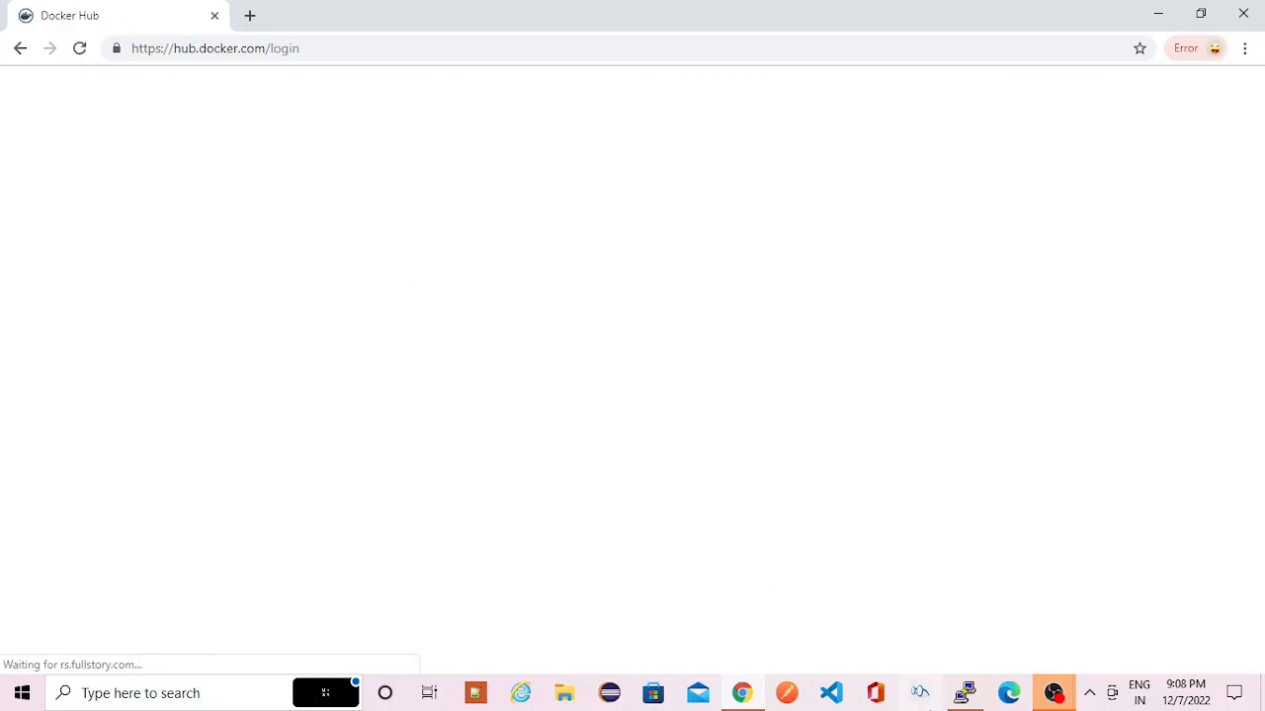
- Switch to Microsoft Edge, dismiss the restore-pages prompt, search for docker login and open the Docker Hub result
left_click(1010, 696)
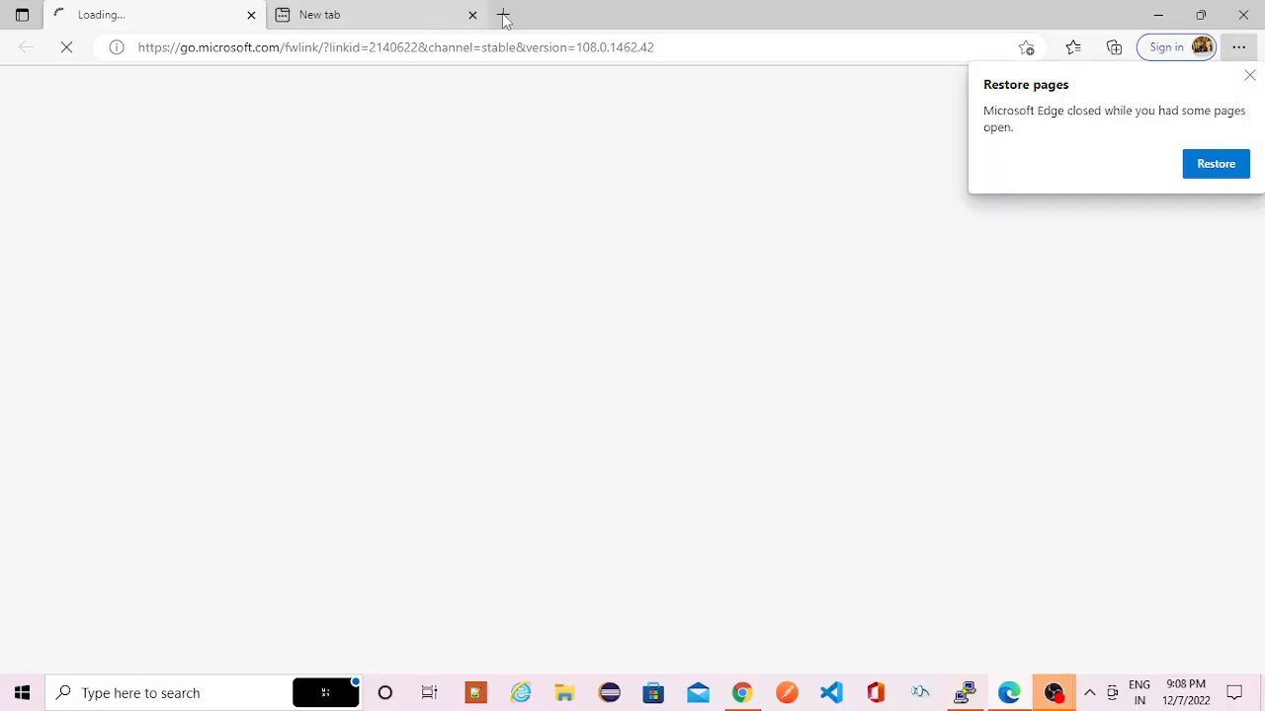
left_click(1250, 76)
left_click(420, 14)
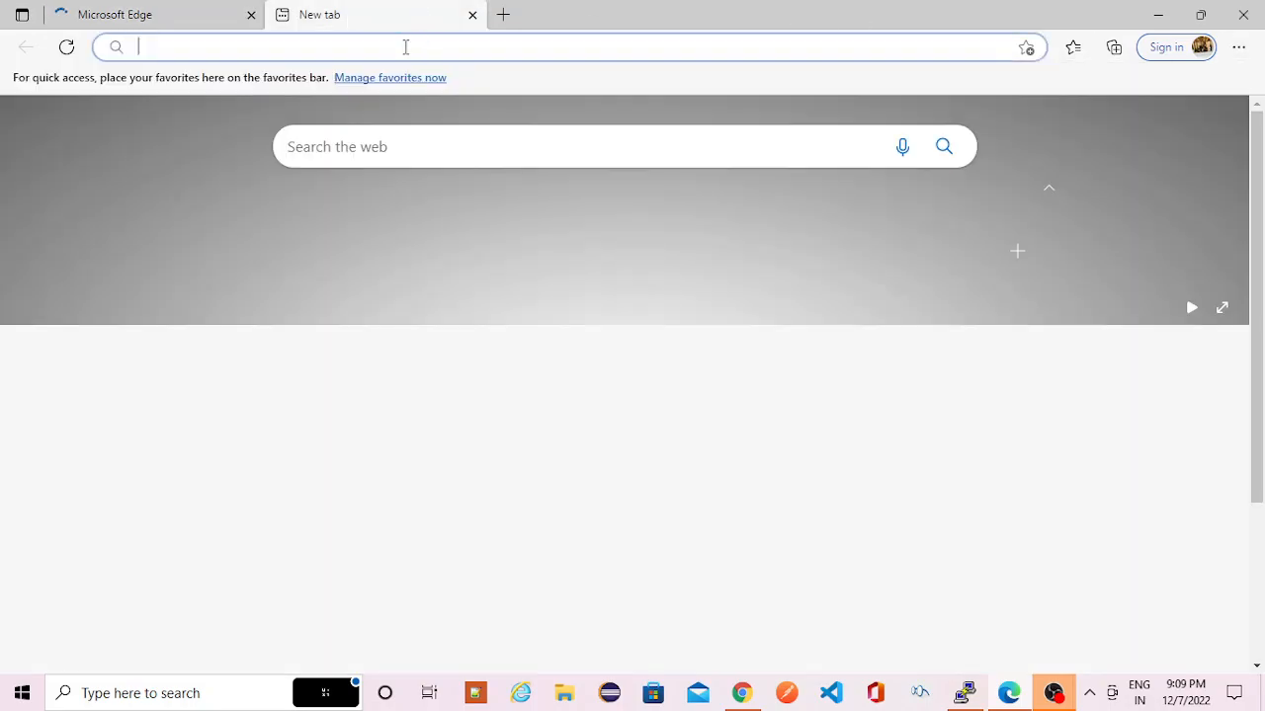
type("docker")
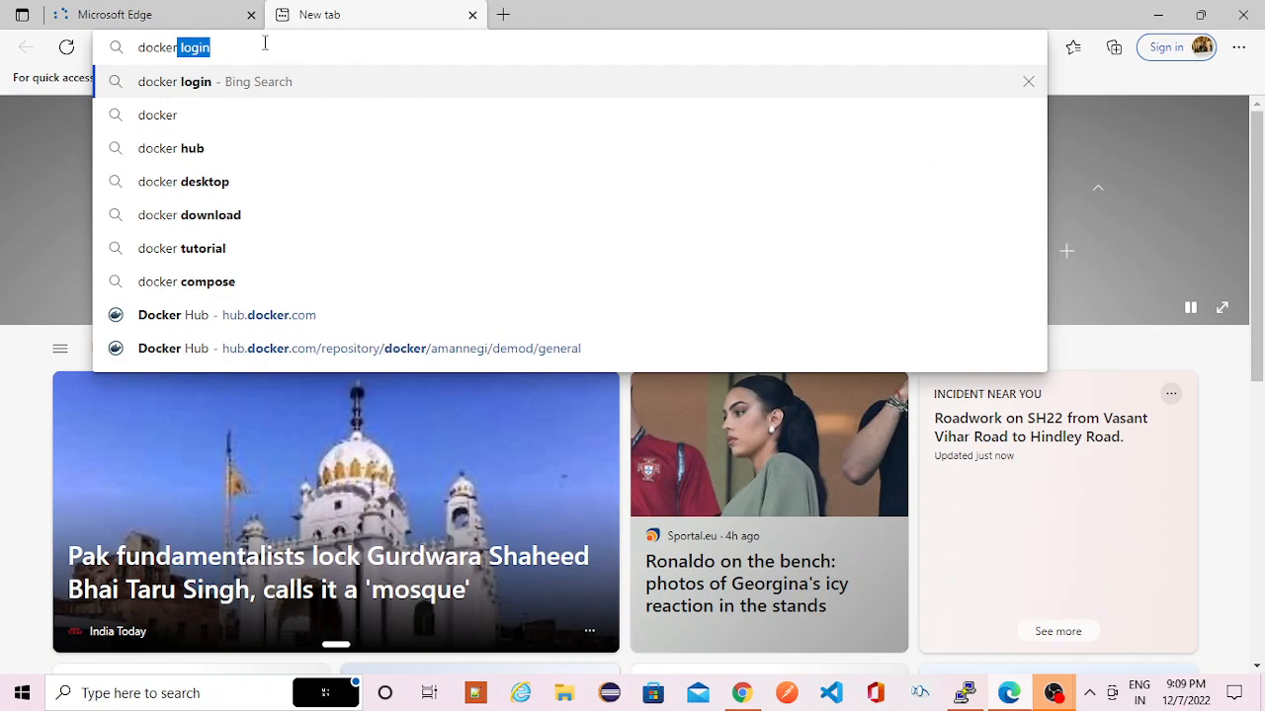
key("Return")
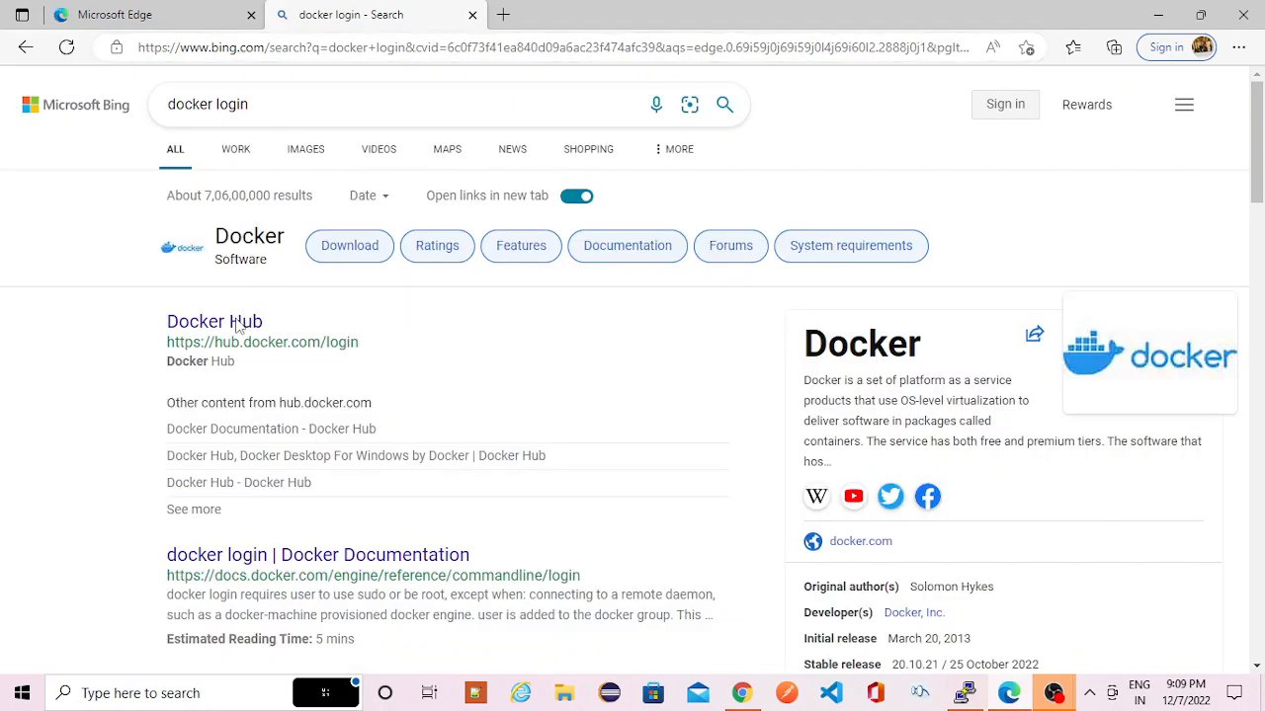
left_click(236, 326)
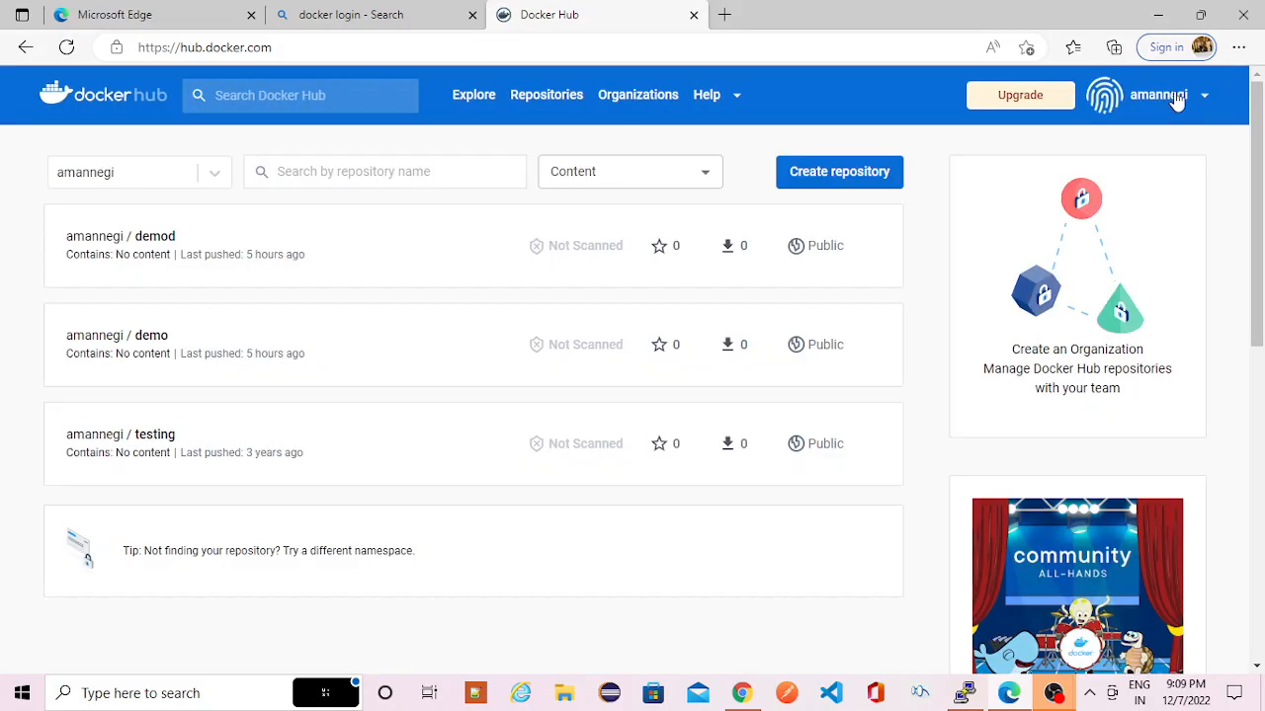
- Sign out of the current Docker Hub account and open the sign-in page
left_click(1201, 96)
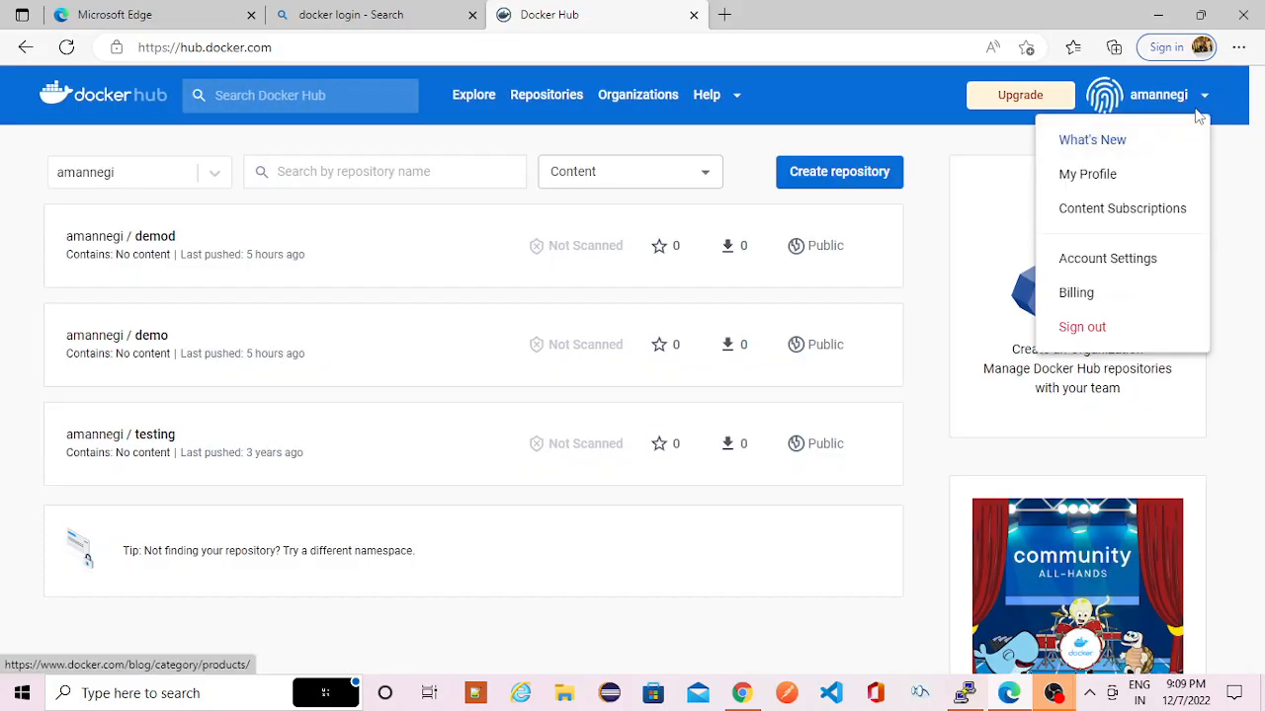
left_click(1091, 326)
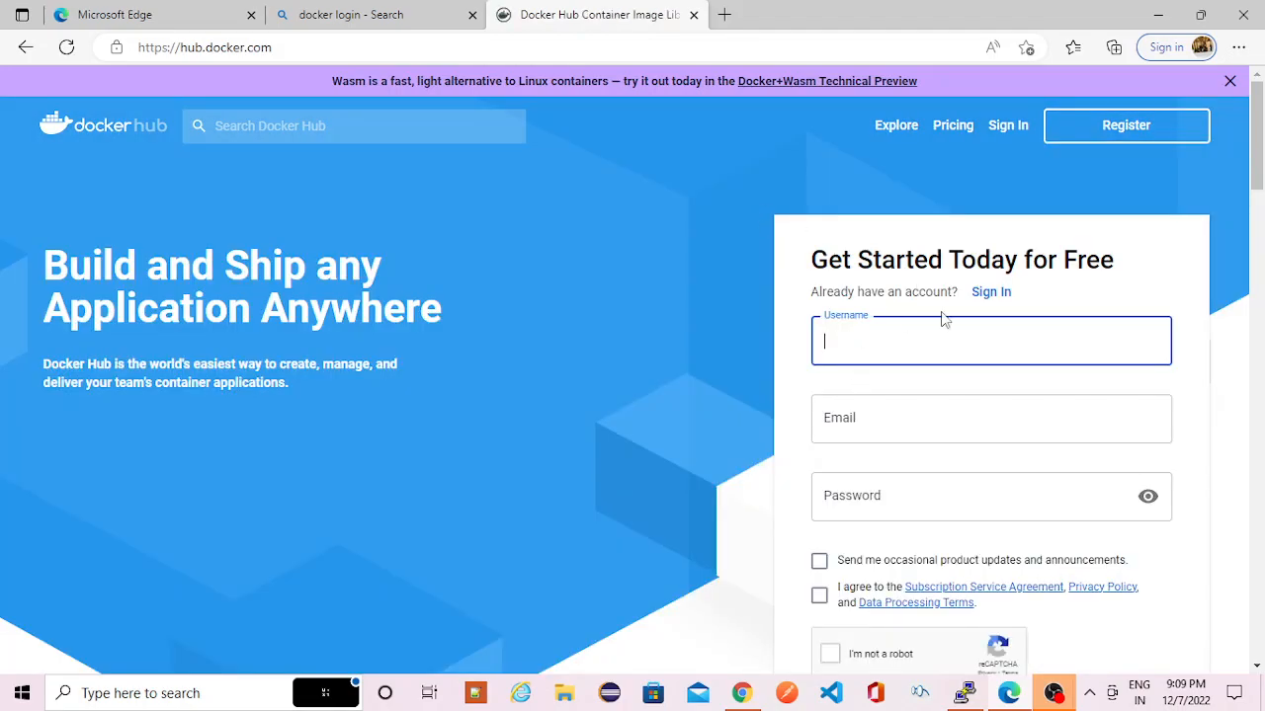
left_click(1008, 127)
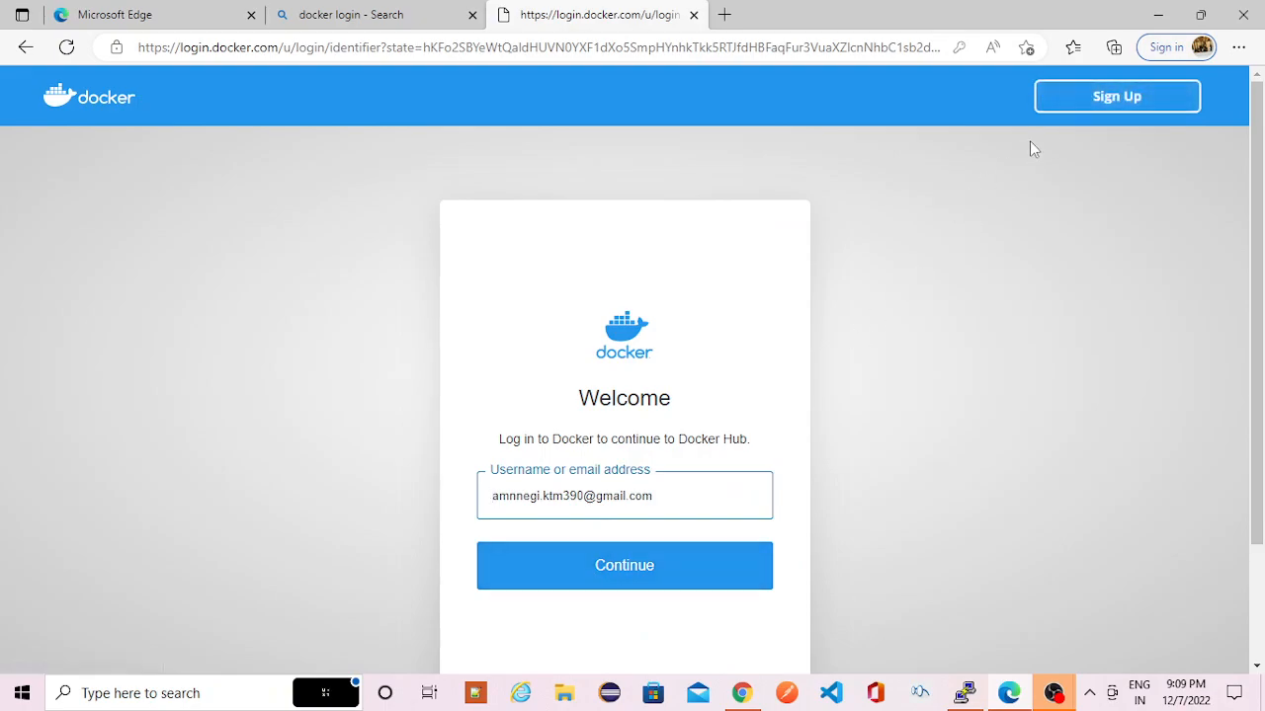
- Open the Docker sign-up page and review the fields of the account creation form
left_click(1133, 108)
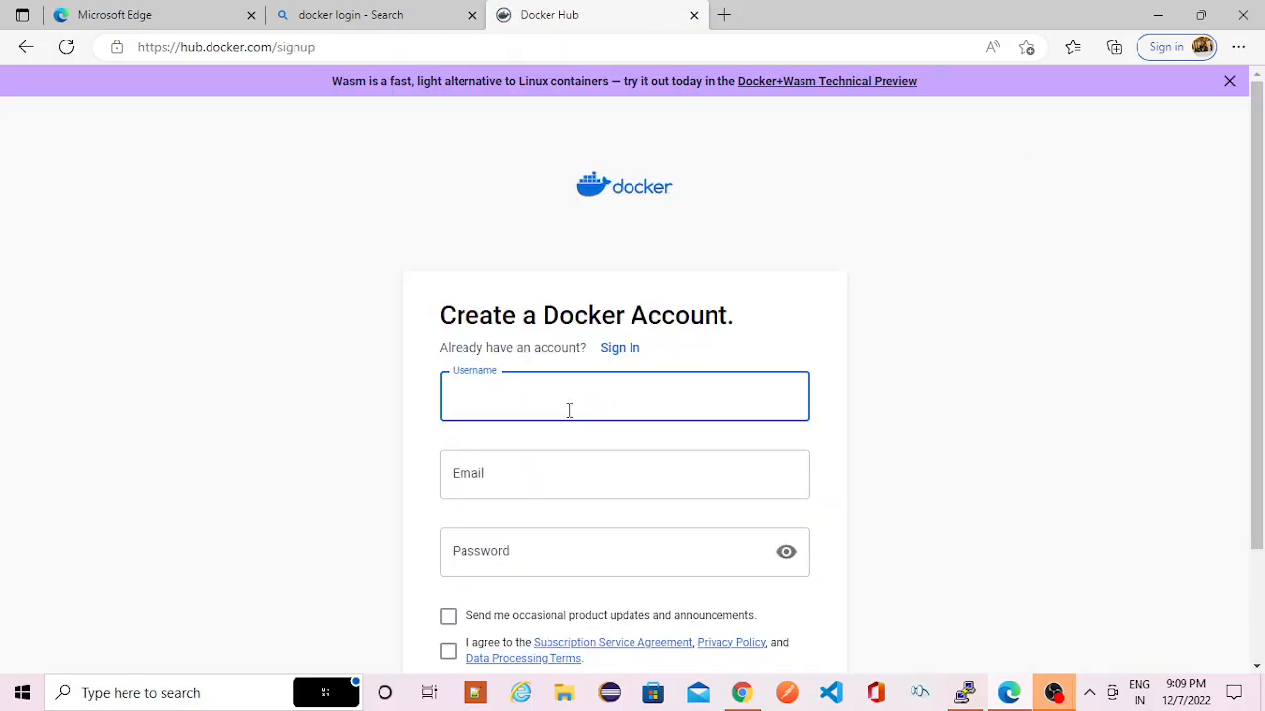
scroll(511, 552, "down", 1)
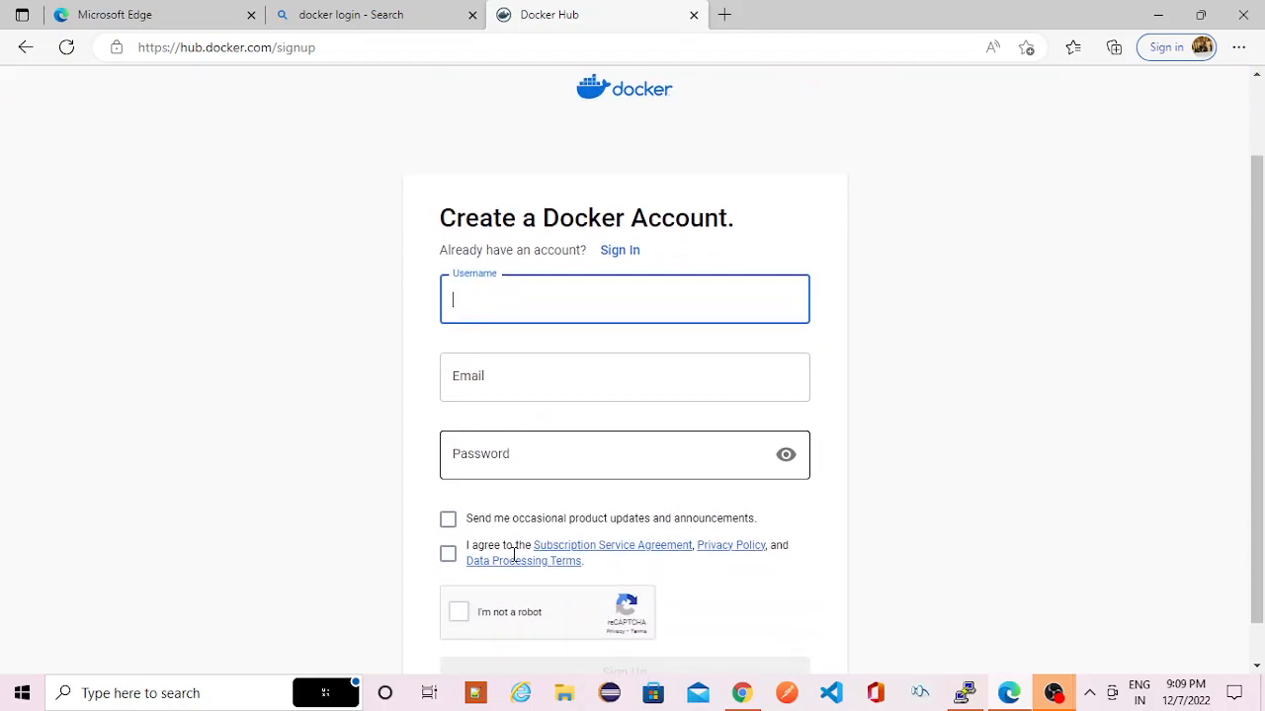
scroll(544, 530, "up", 1)
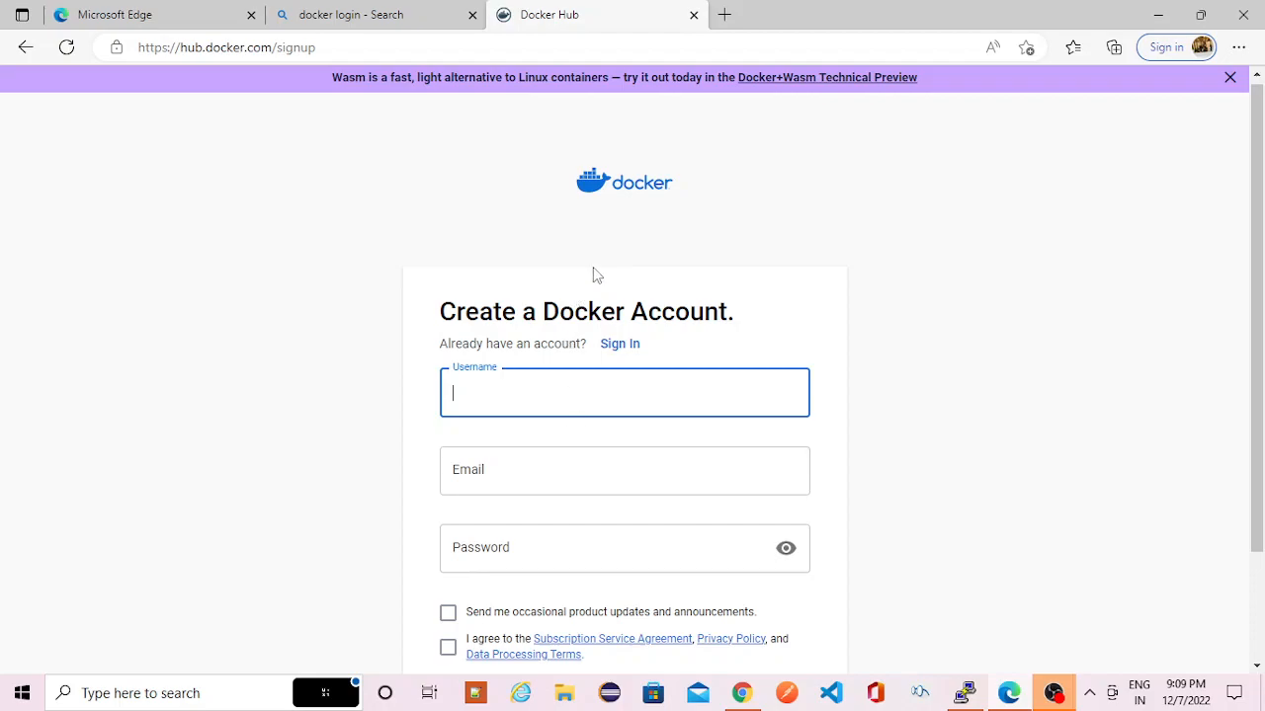
scroll(660, 253, "down", 2)
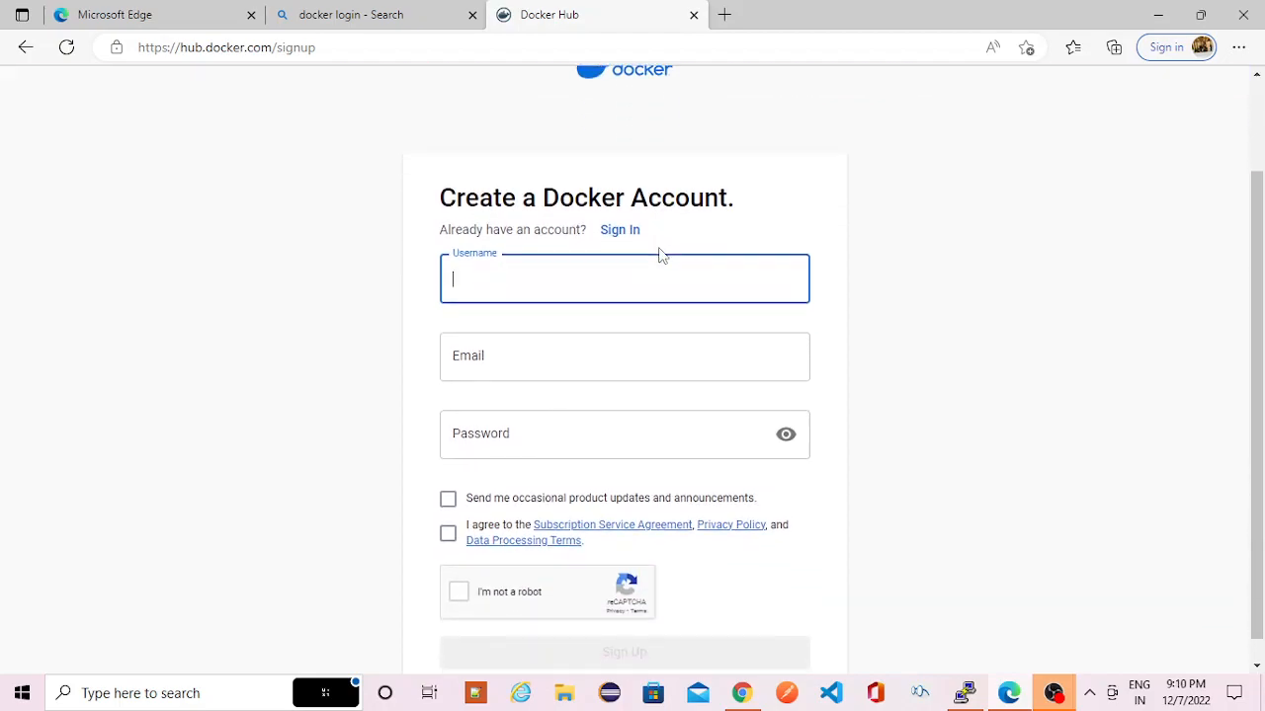
scroll(660, 254, "up", 2)
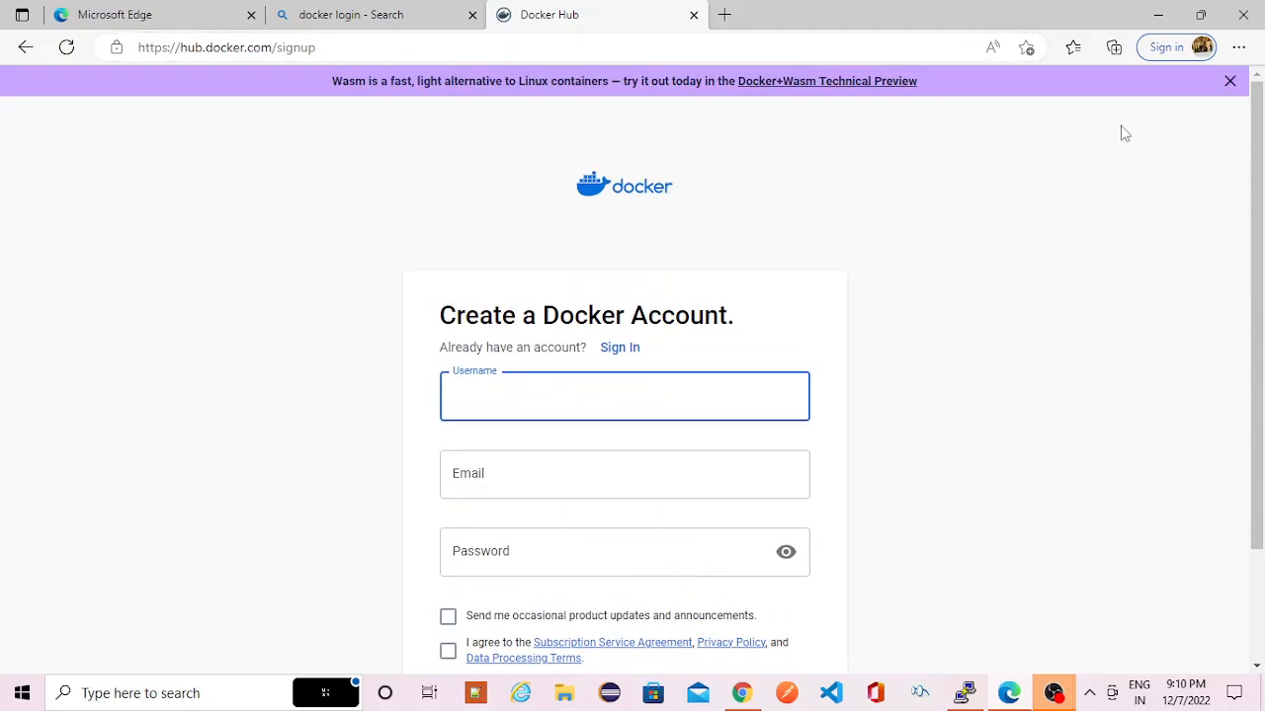
- Return to the sign-in page and log in to Docker Hub with the prefilled e-mail and the account password
left_click(615, 348)
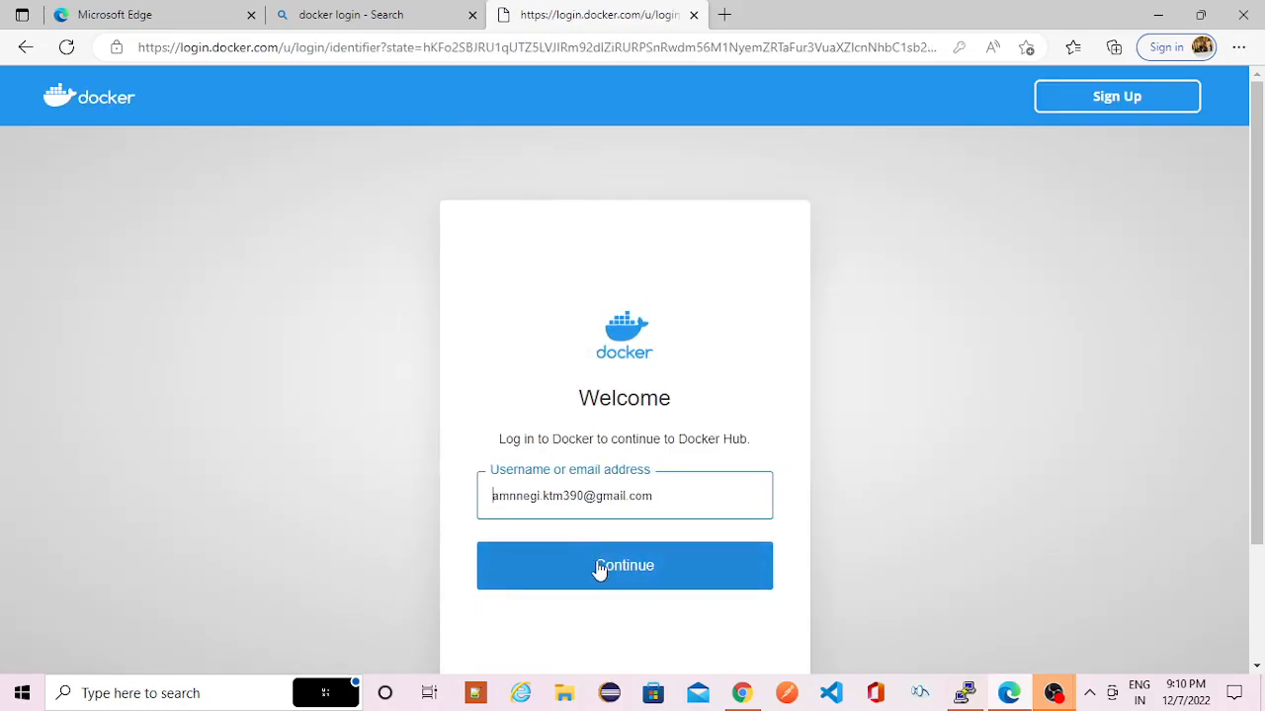
left_click(598, 569)
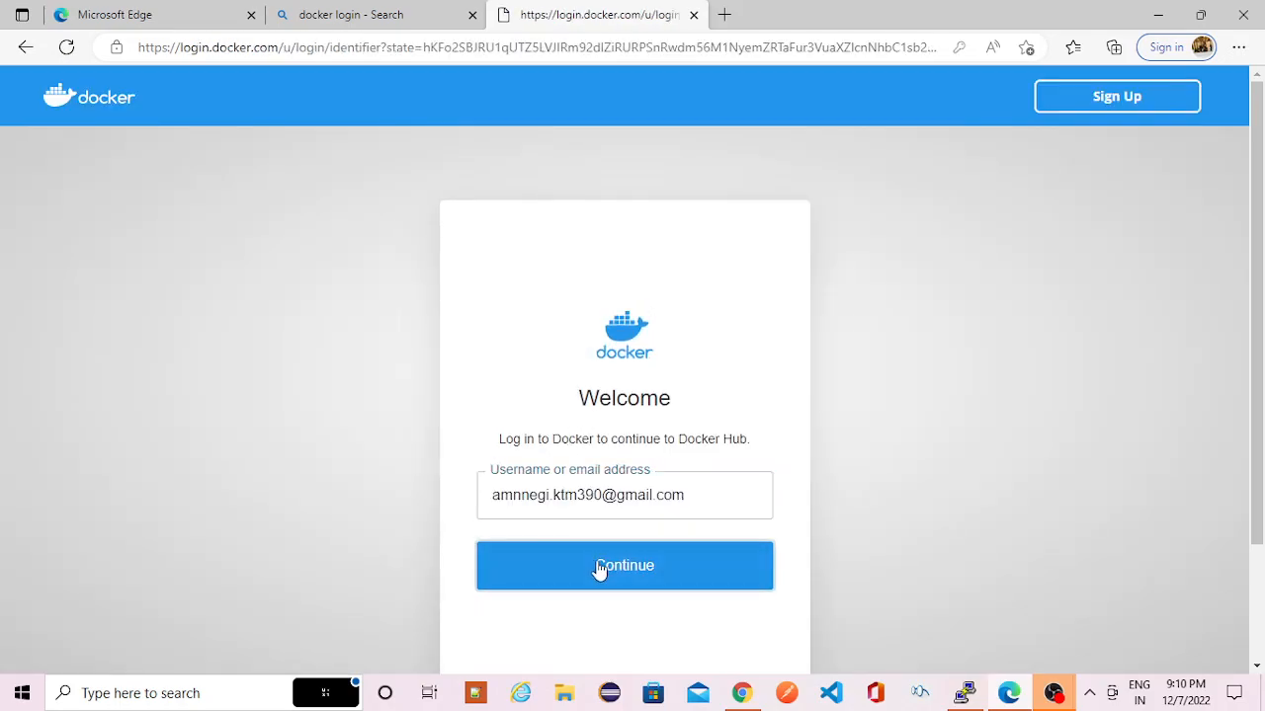
key("ctrl+v")
left_click(597, 603)
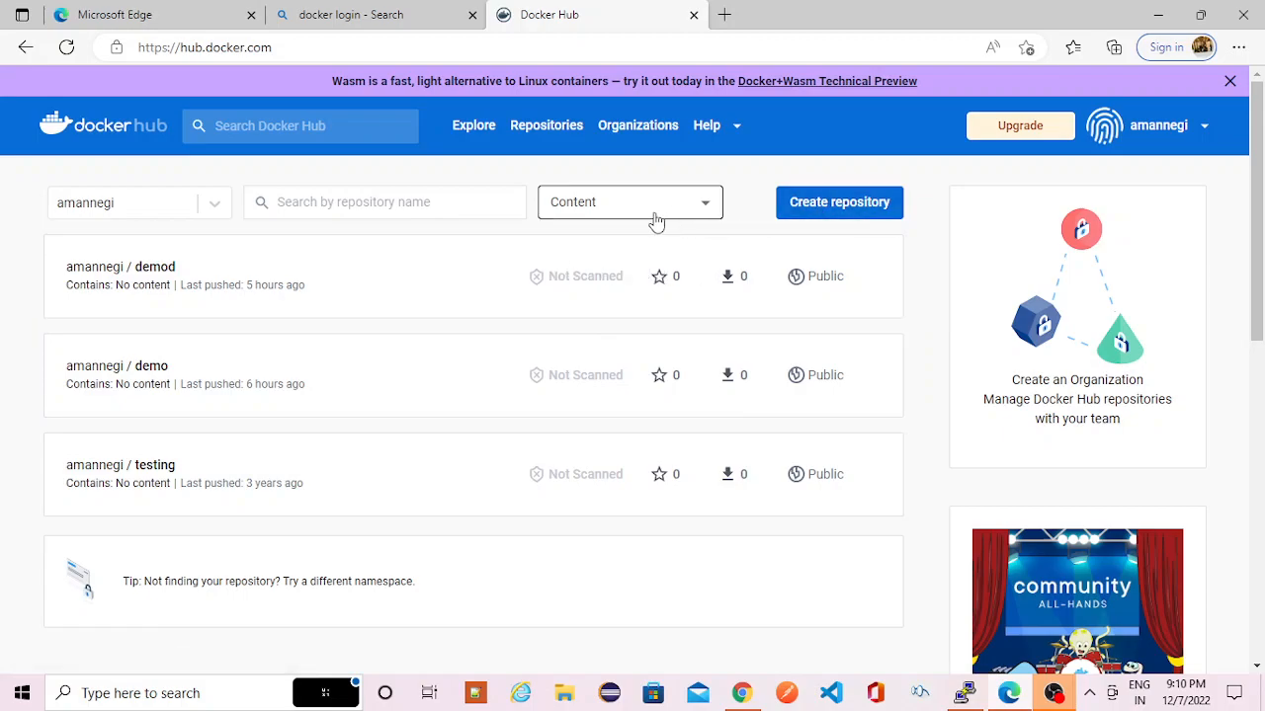
- Create a public Docker Hub repository named demotest without a description
left_click(805, 209)
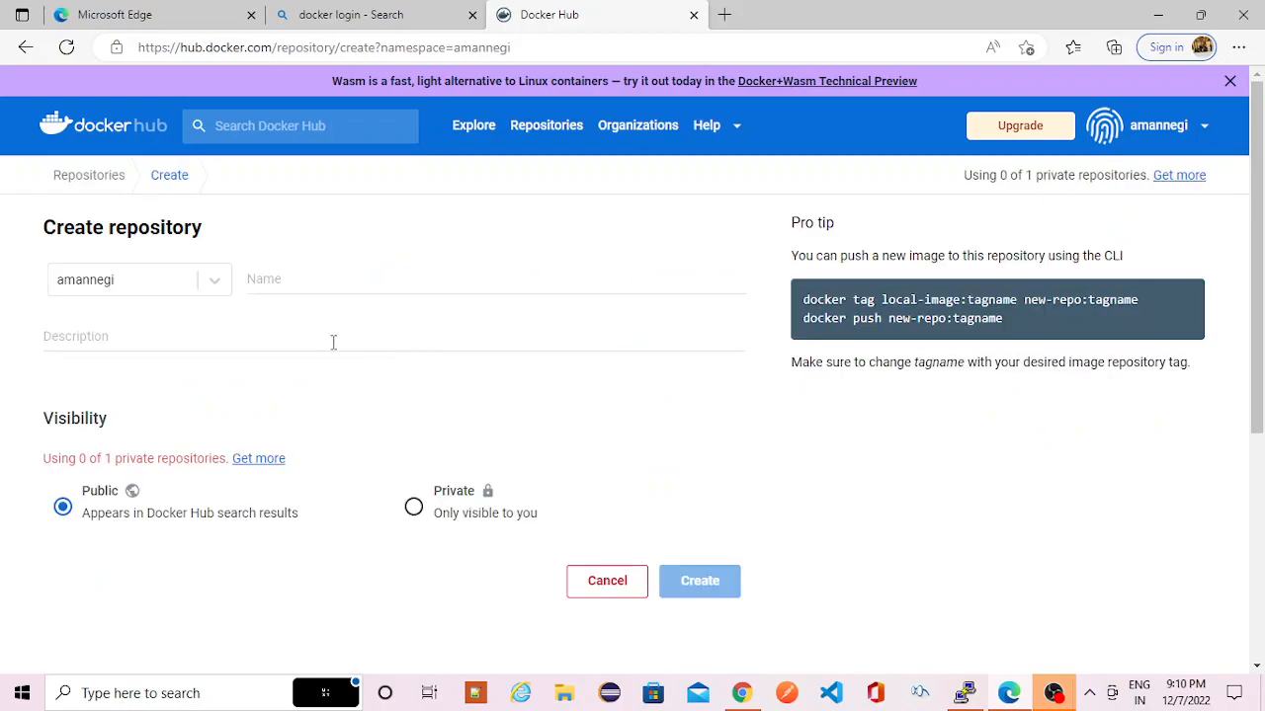
left_click(294, 275)
type("d")
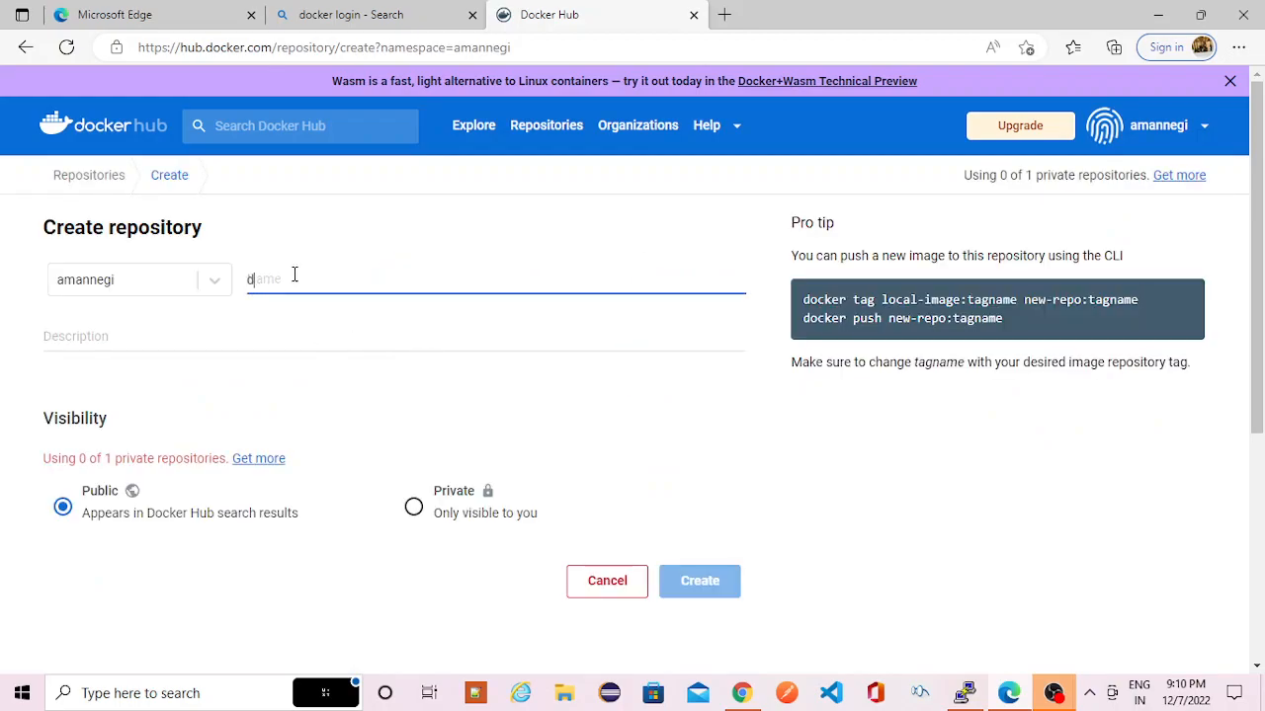
type("emotest")
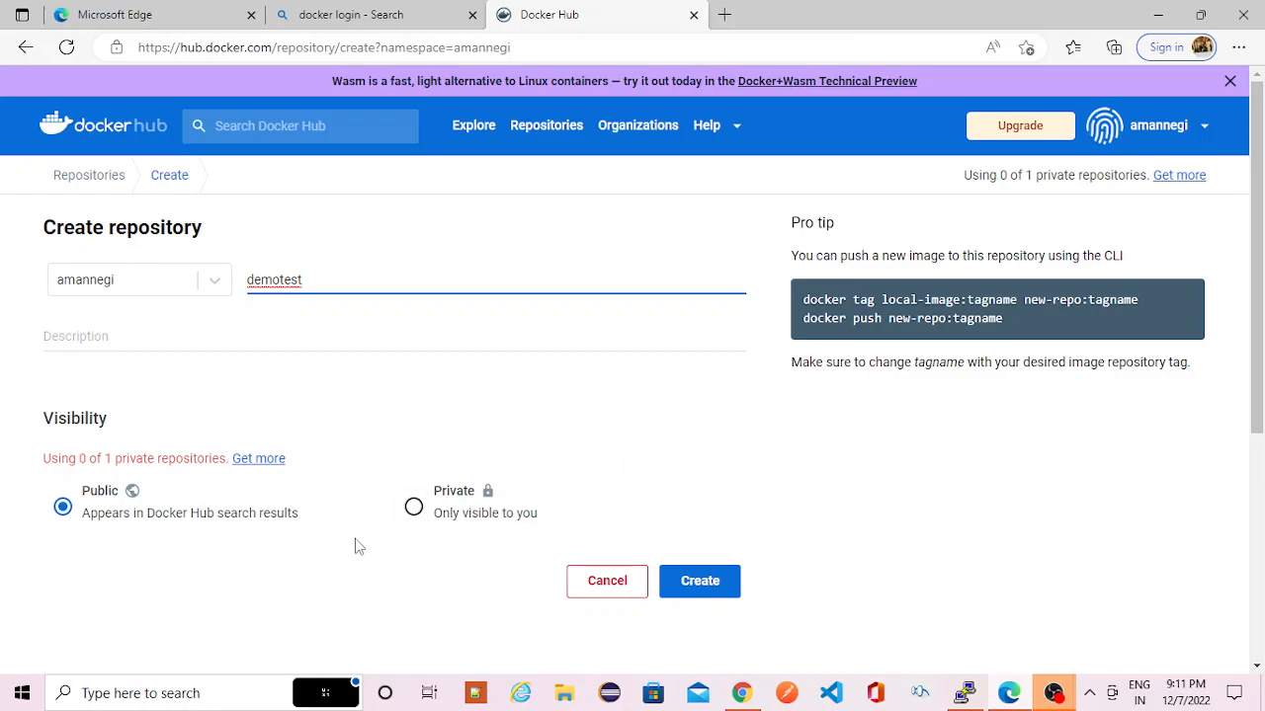
left_click(699, 587)
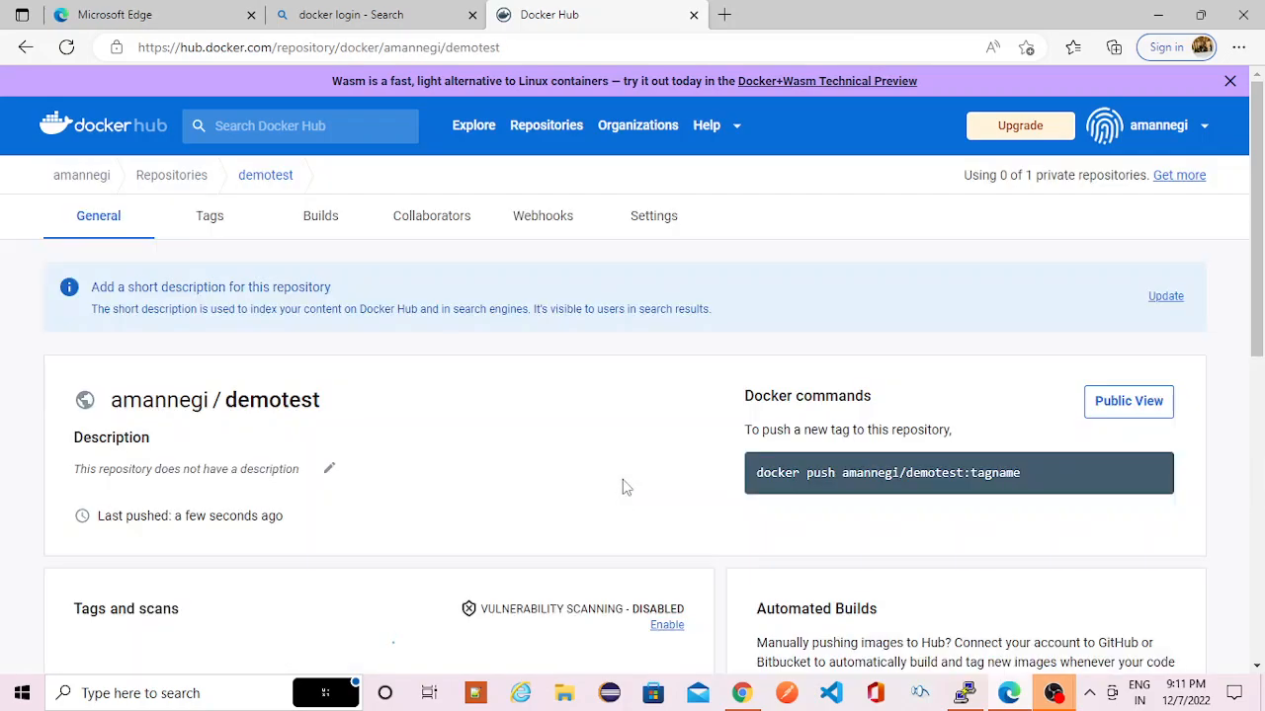
- Examine the demotest repository page, including its push command, tags and scans, and automated builds sections
scroll(519, 457, "down", 1)
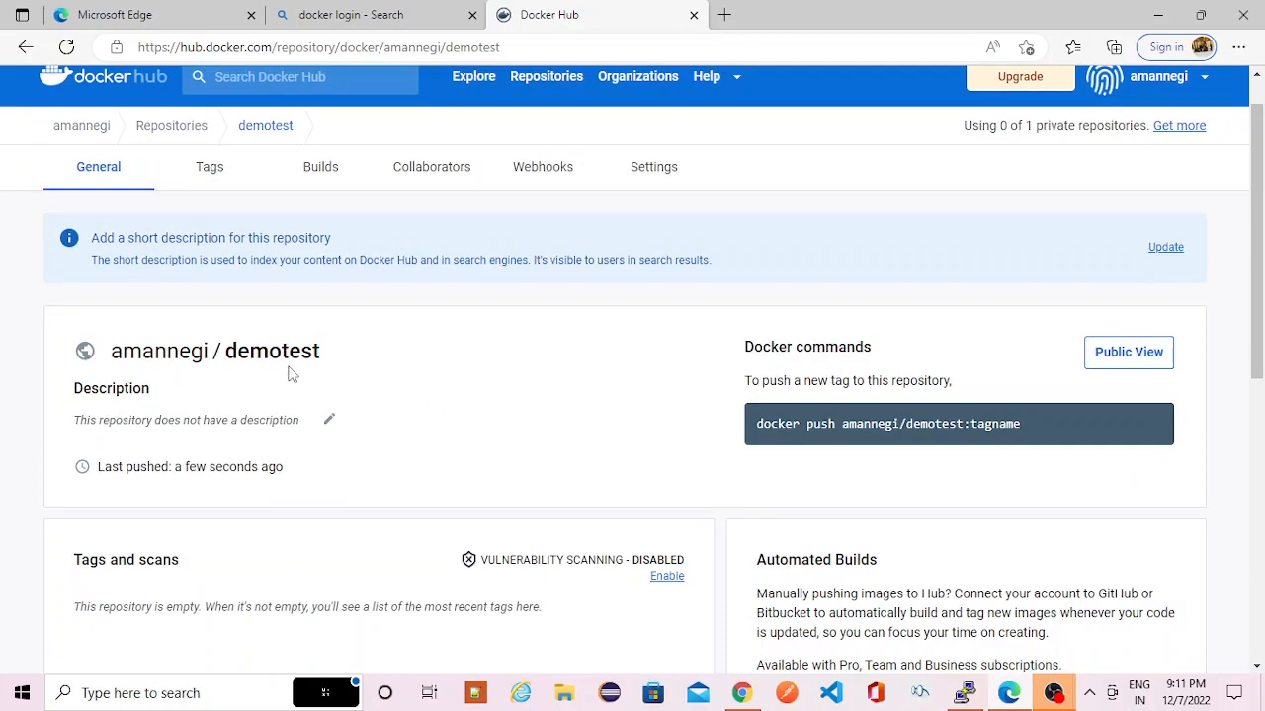
scroll(388, 393, "down", 2)
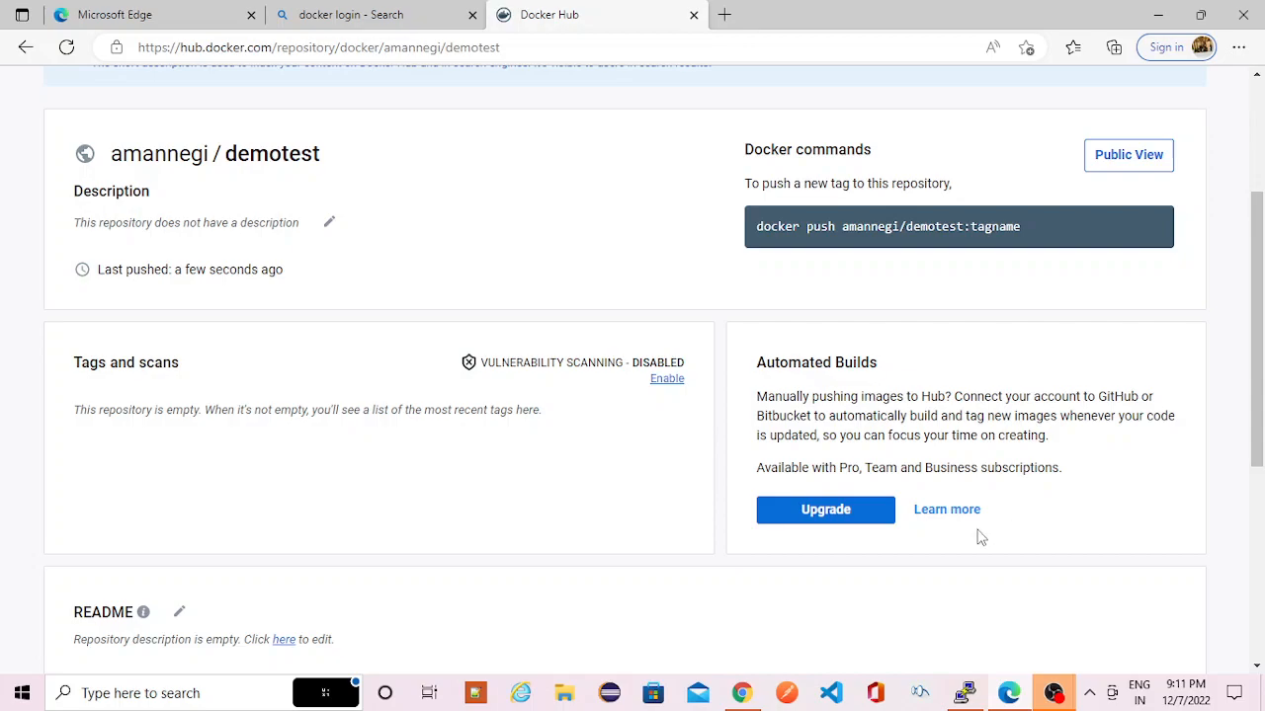
scroll(857, 417, "up", 1)
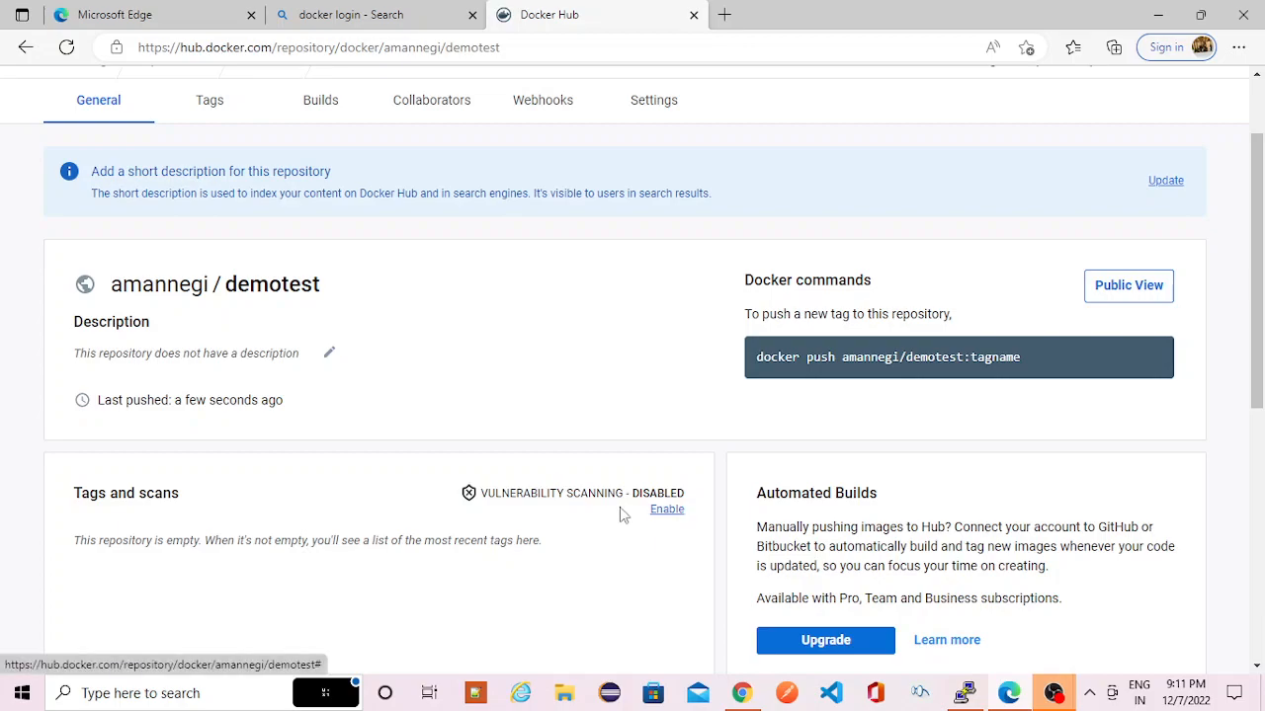
scroll(592, 538, "down", 1)
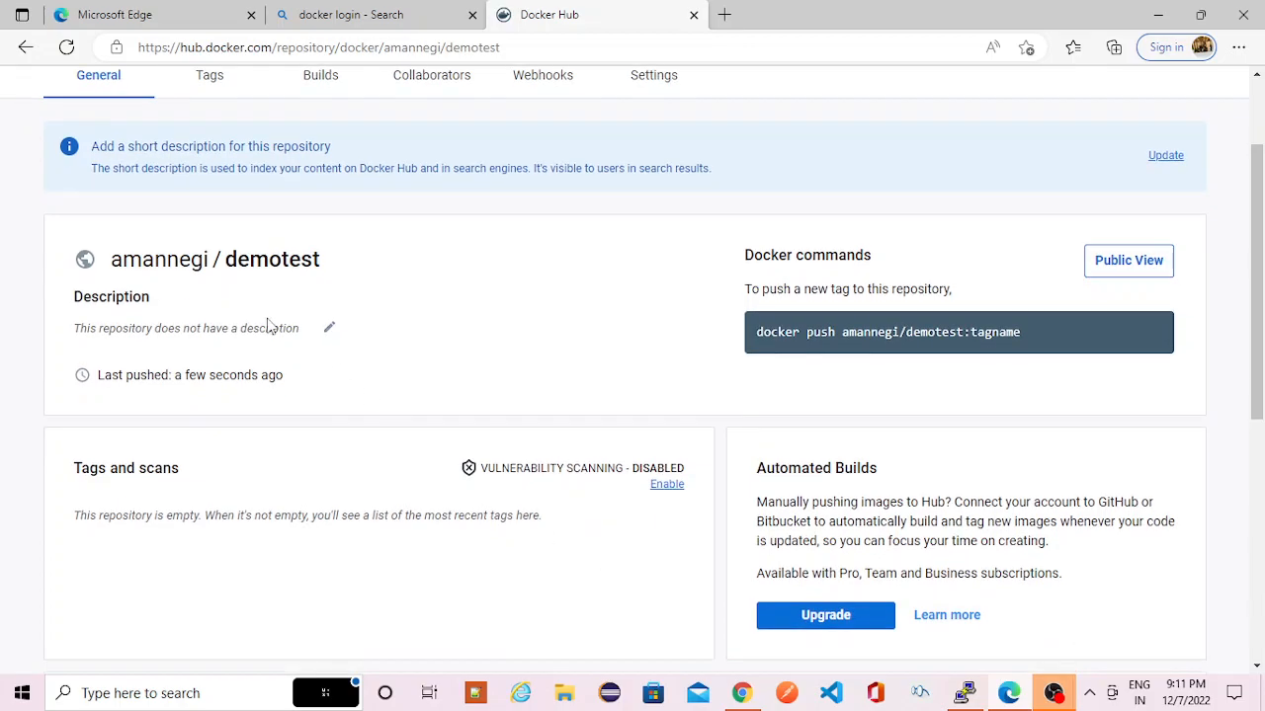
scroll(497, 396, "up", 1)
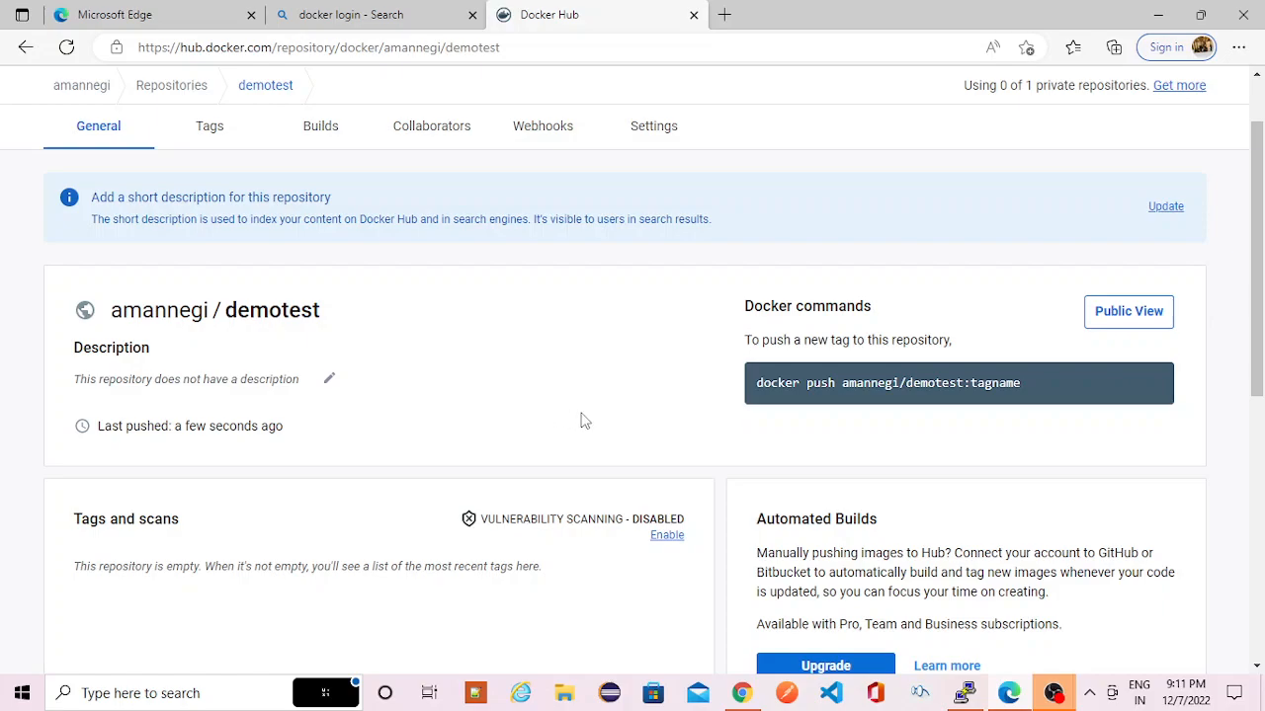
- Switch to the root terminal session on the CQM server and clear its screen
key("alt+Tab")
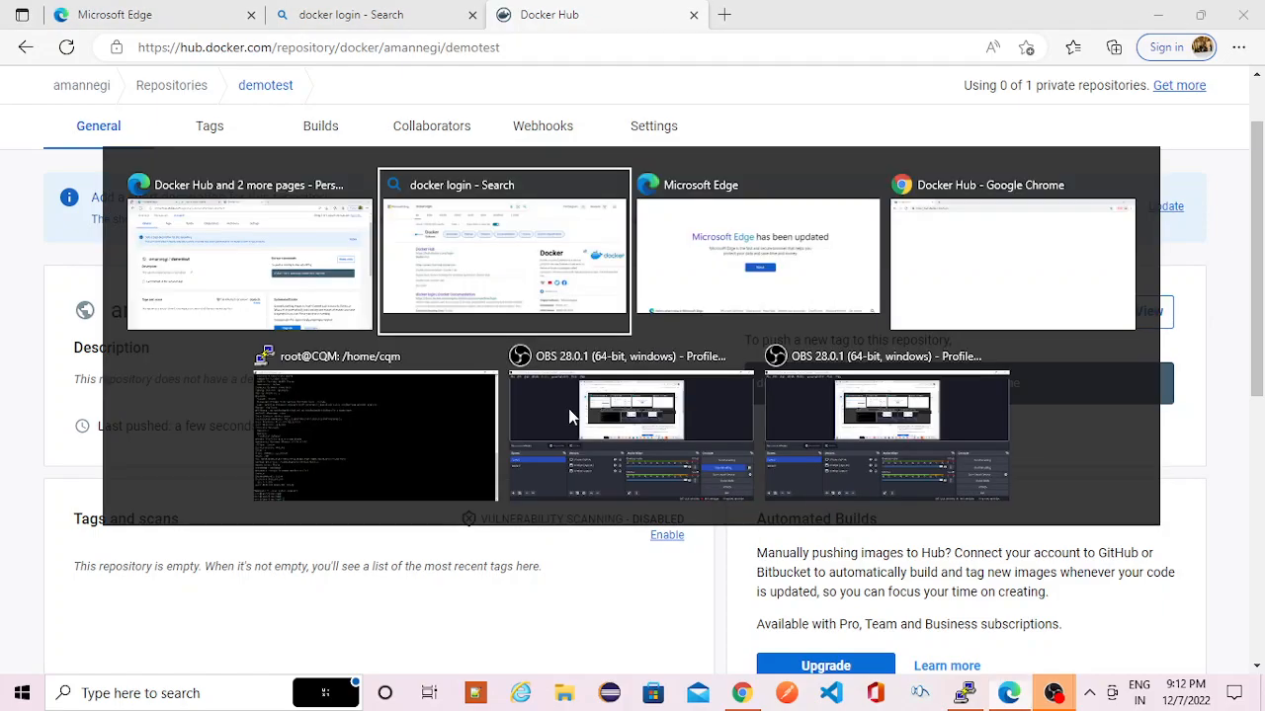
key("alt+Tab")
key("alt+Tab")
key("alt+Tab")
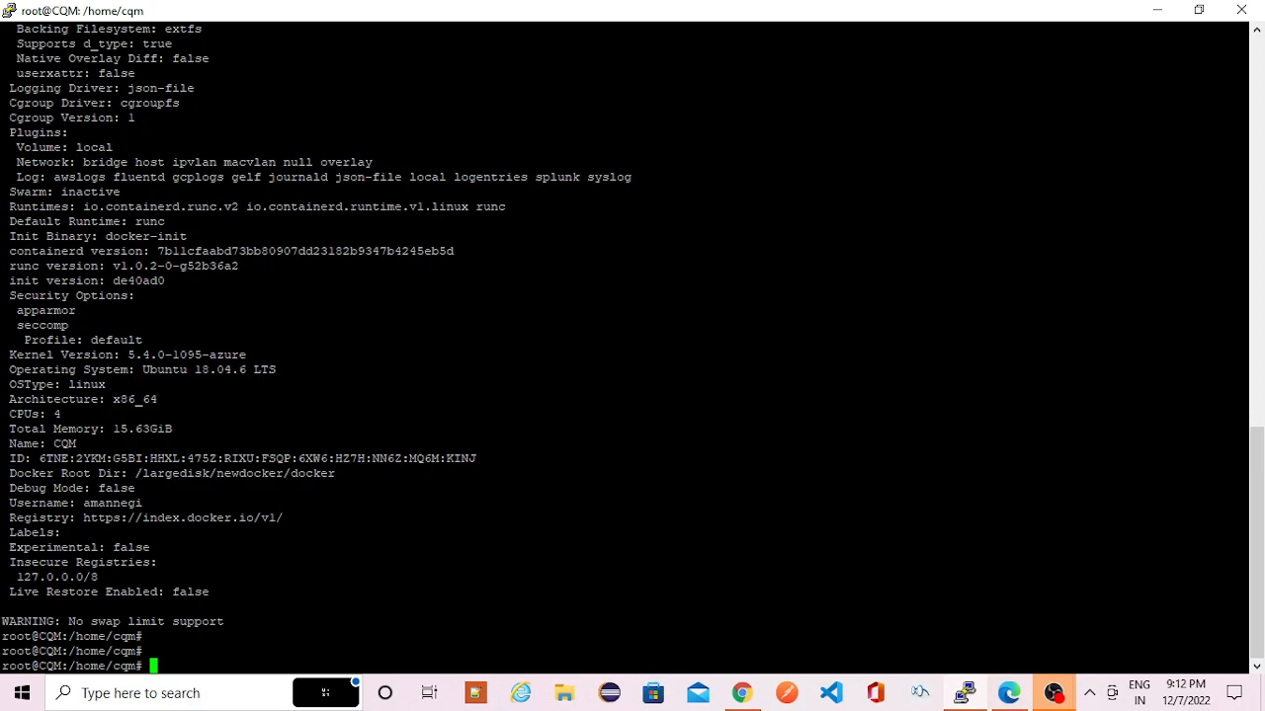
type("clear")
key("Return")
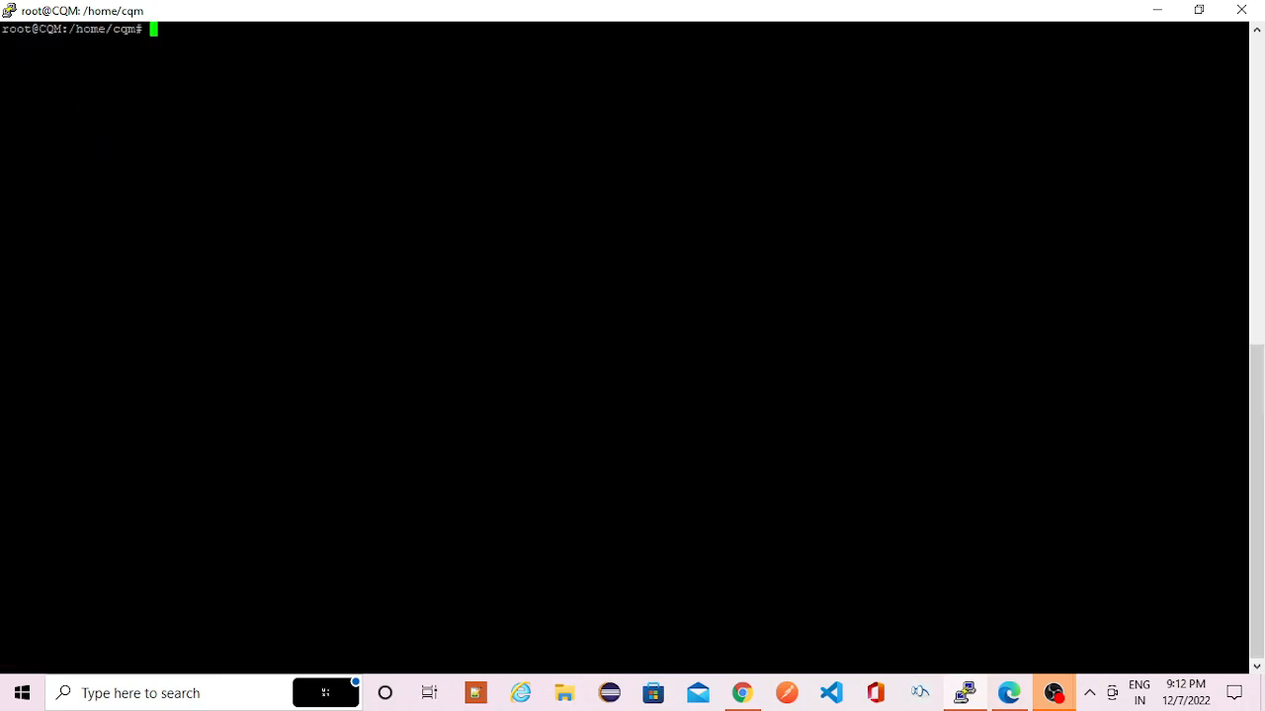
- Run docker login to authenticate with the credentials already stored on the server
type("docker login")
key("Return")
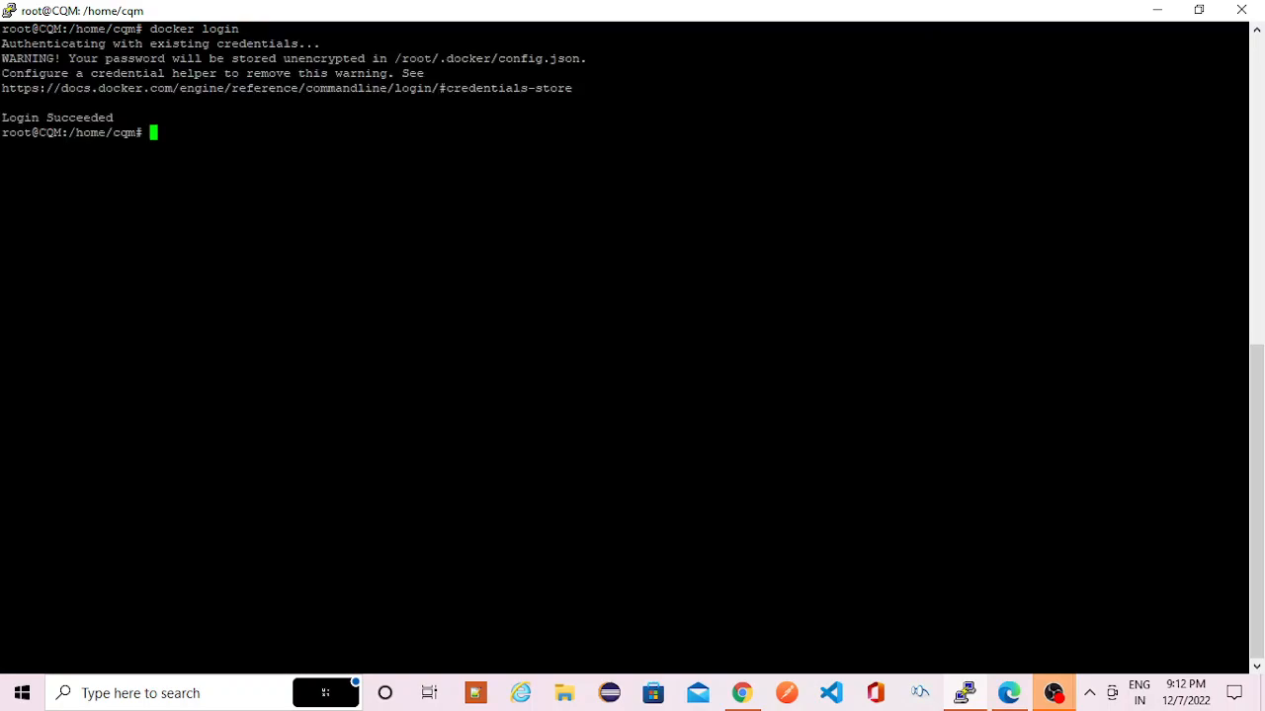
- Run docker logout to remove the stored Docker Hub credentials
type("docker logout")
key("Return")
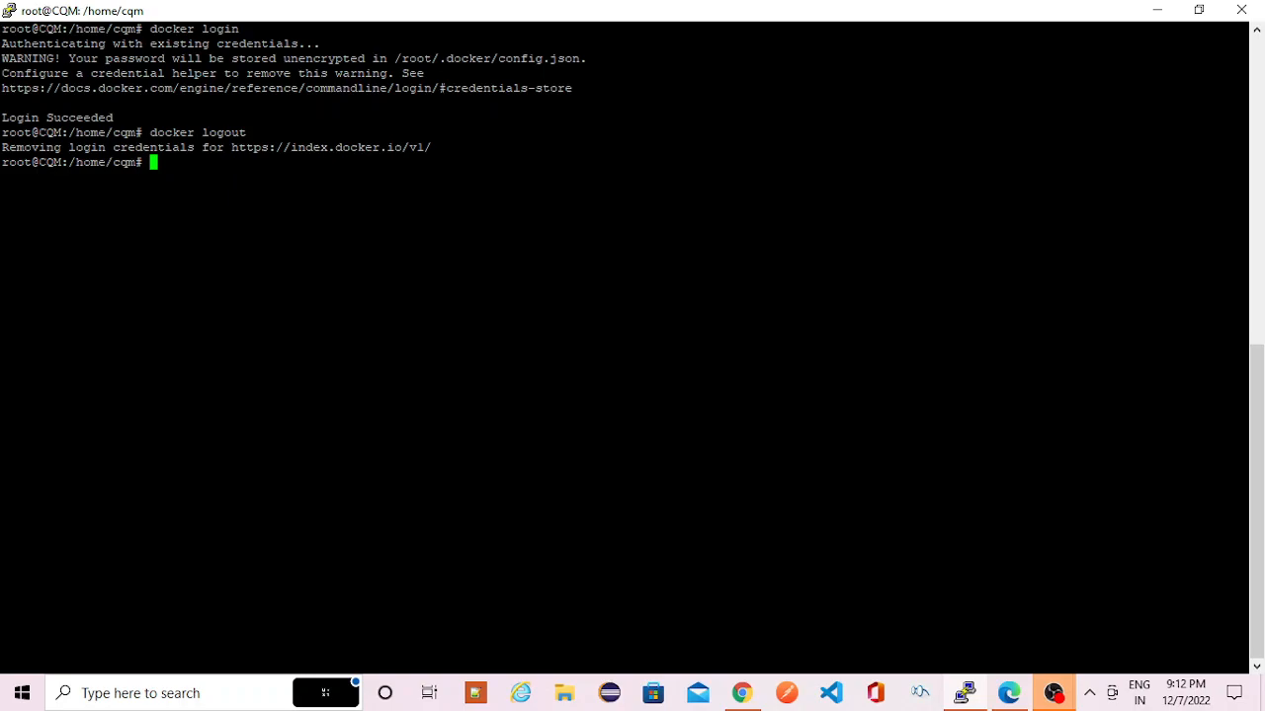
- Rerun docker login and authenticate with the Docker Hub username and the account password
key("Up")
key("Up")
key("Return")
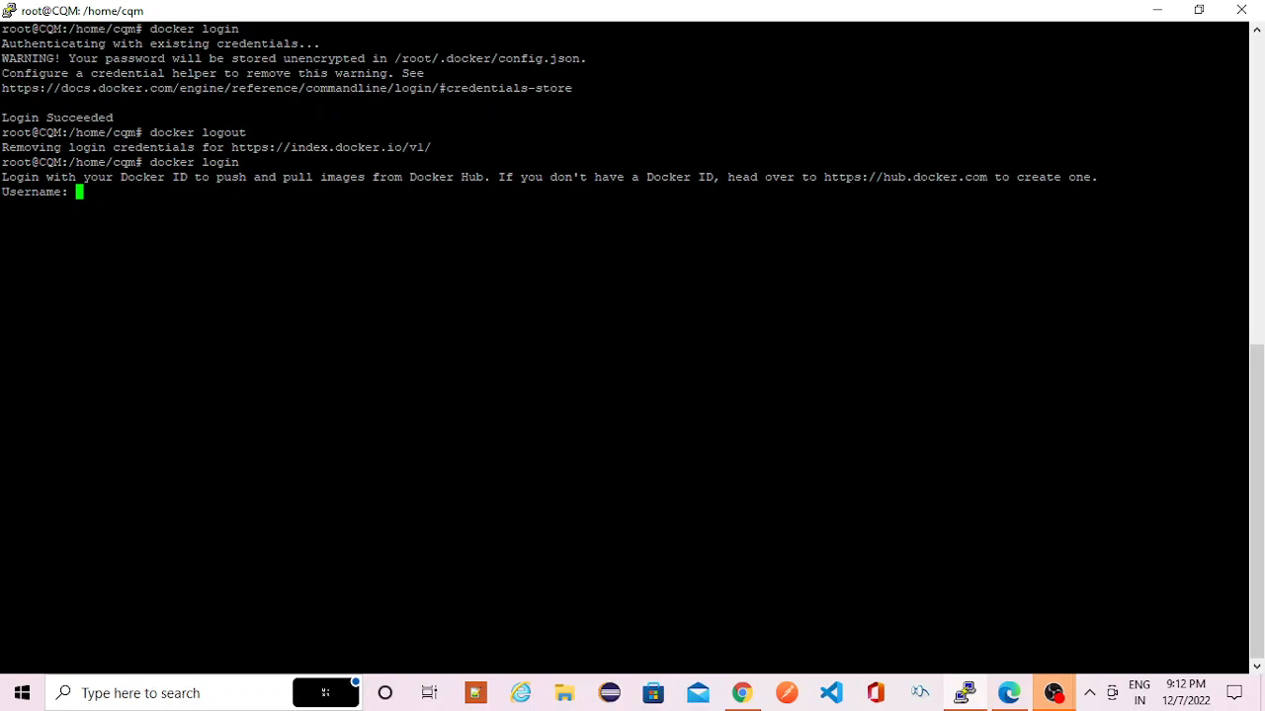
key("alt+Tab")
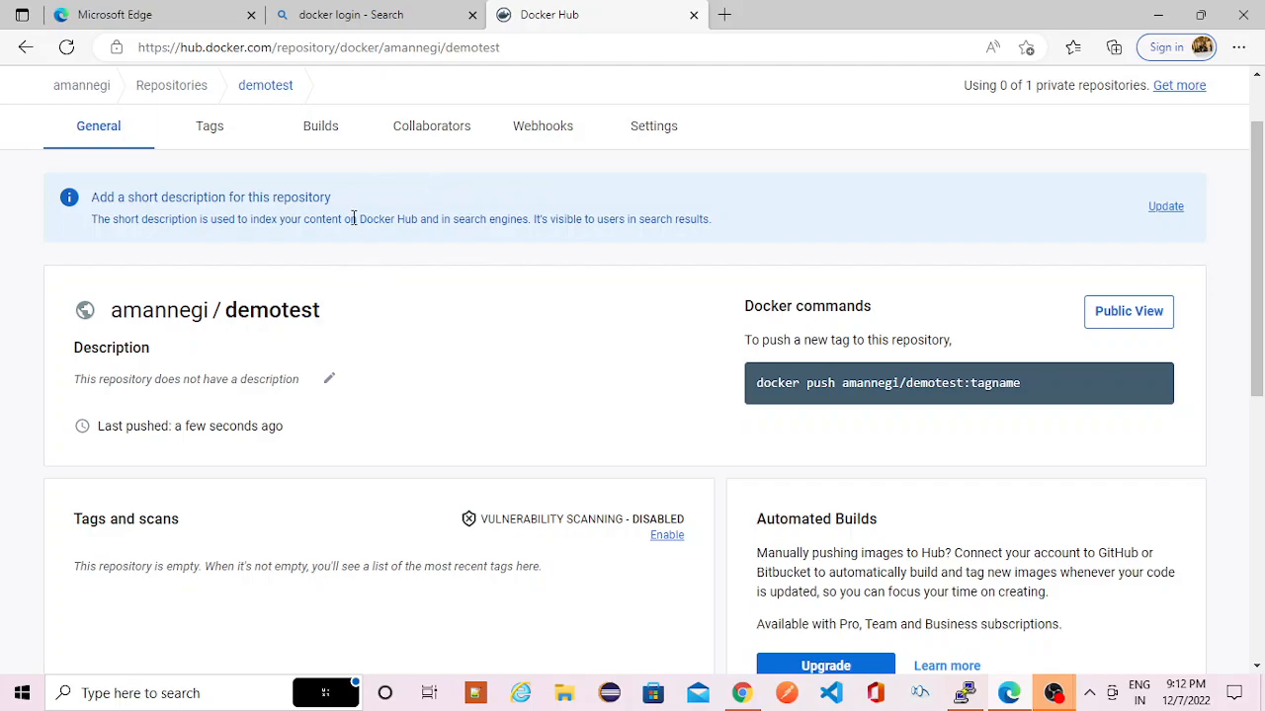
key("alt+Tab")
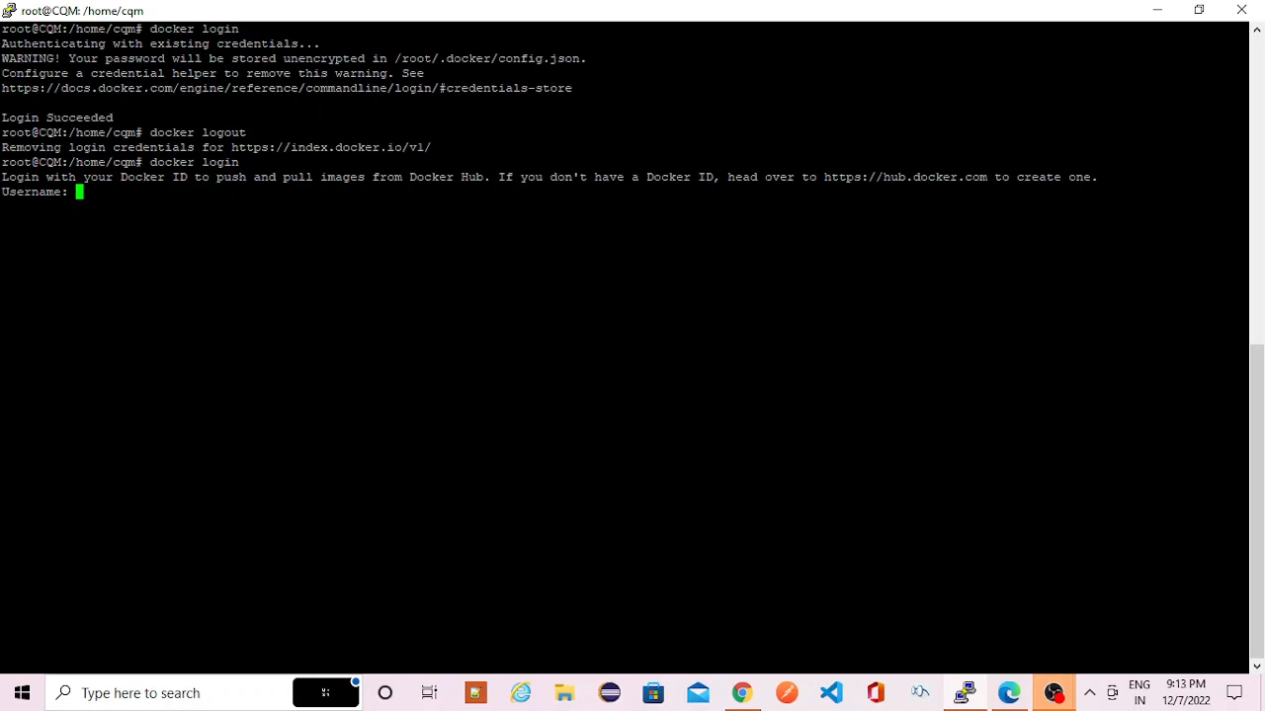
type("amannegi")
key("Return")
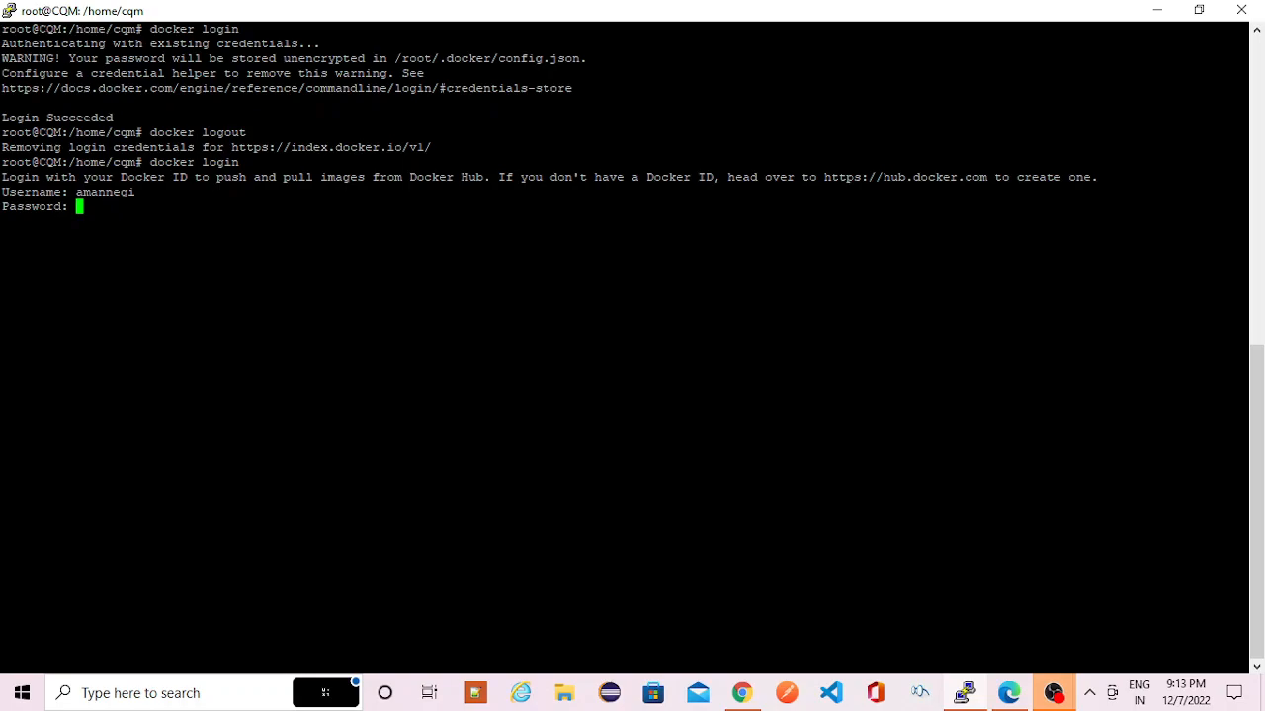
key("Return")
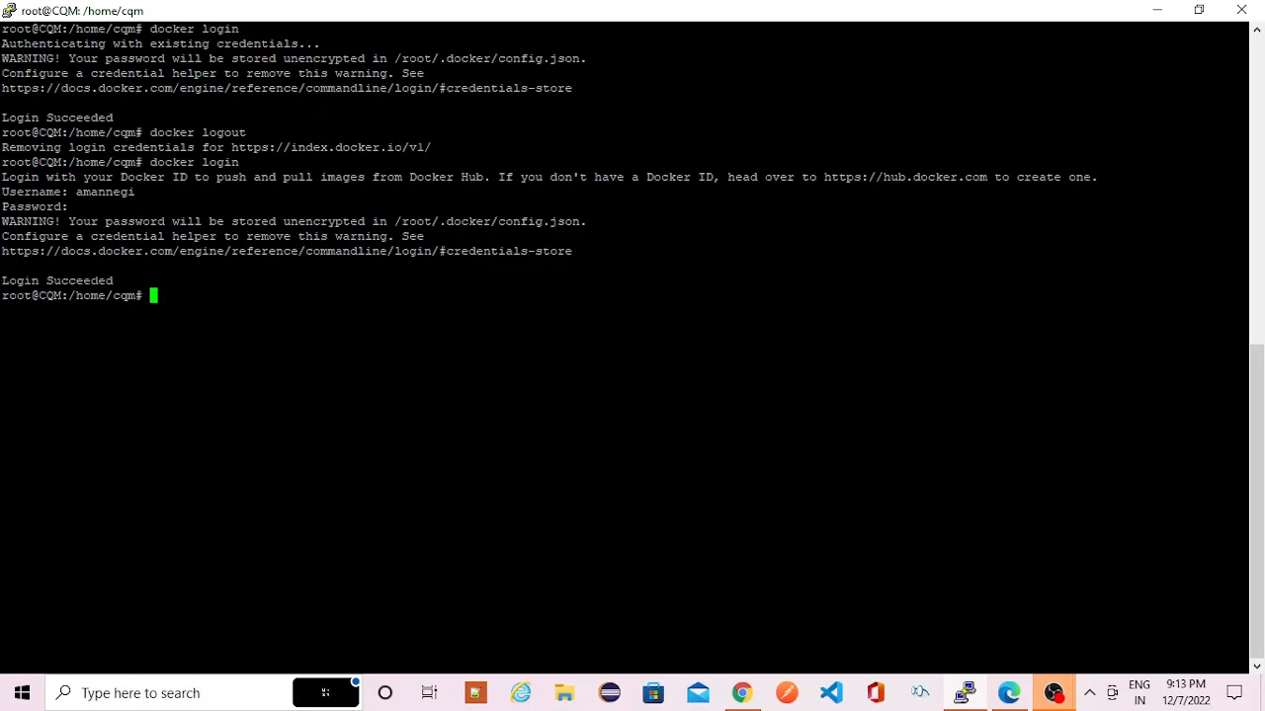
key("Return")
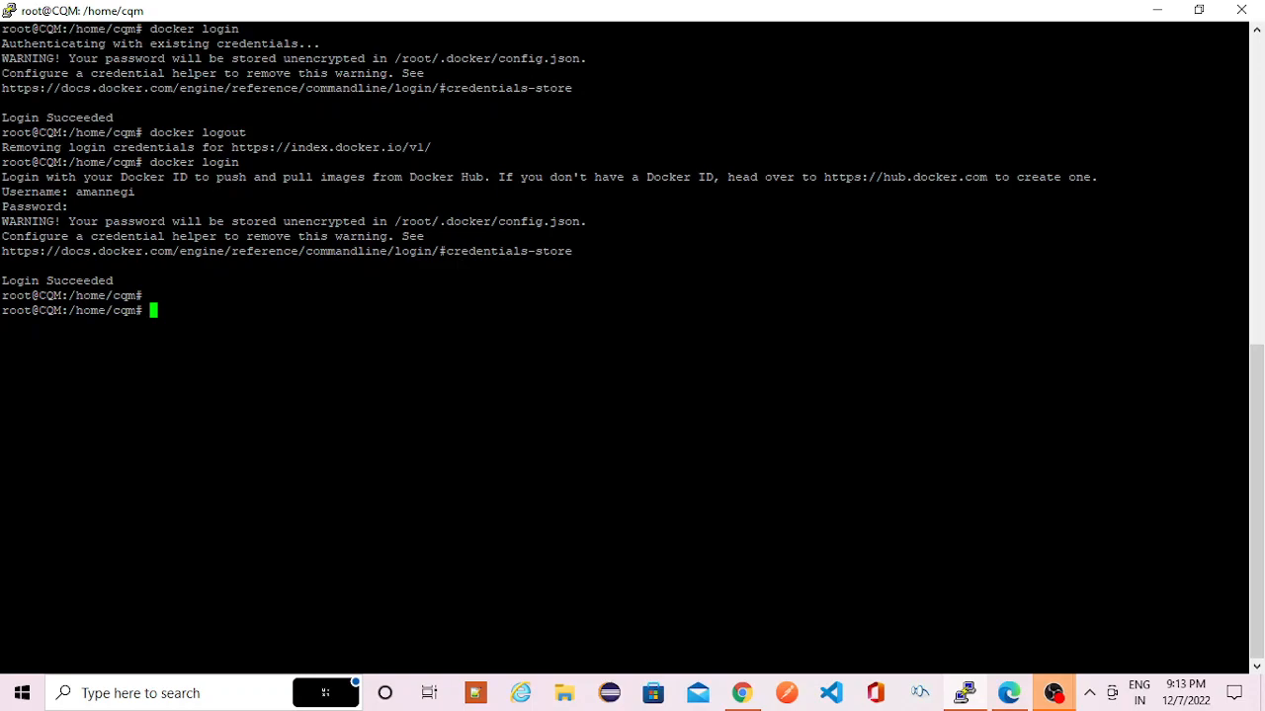
- Check the repository path in the demotest push command on Docker Hub, and pull the nginx image in the terminal
key("alt+Tab")
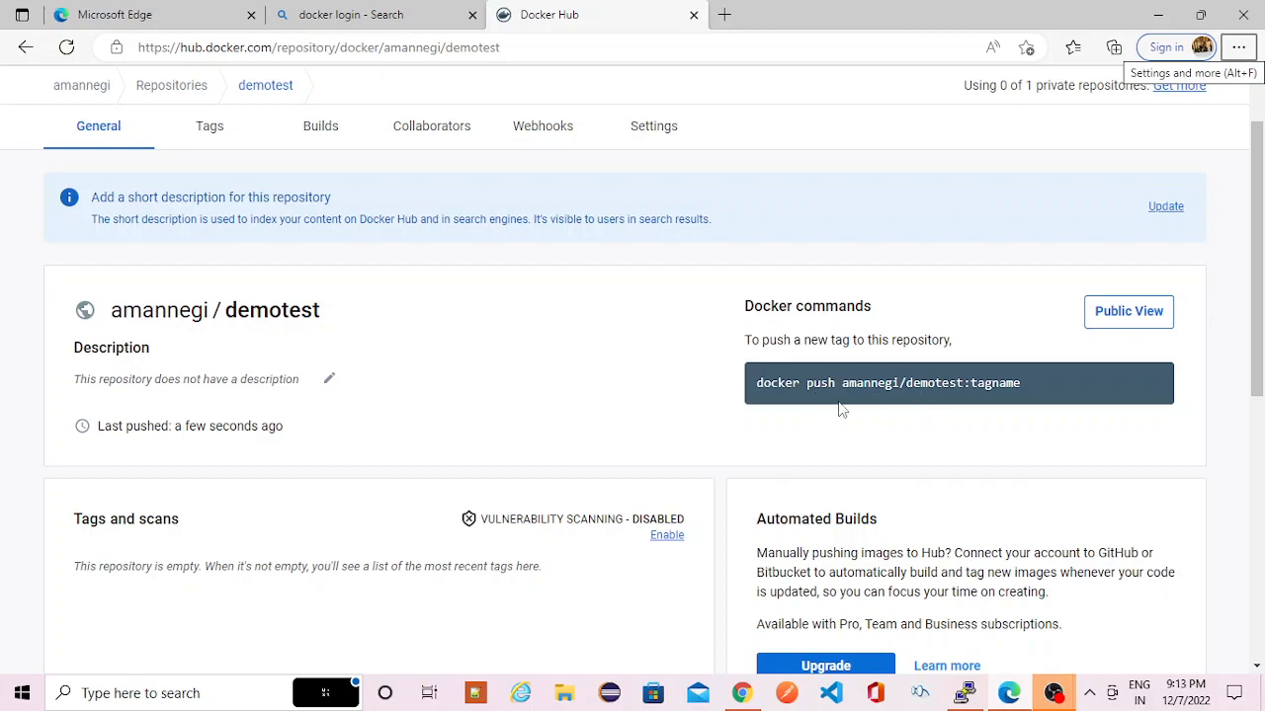
left_click_drag(842, 386, 960, 383)
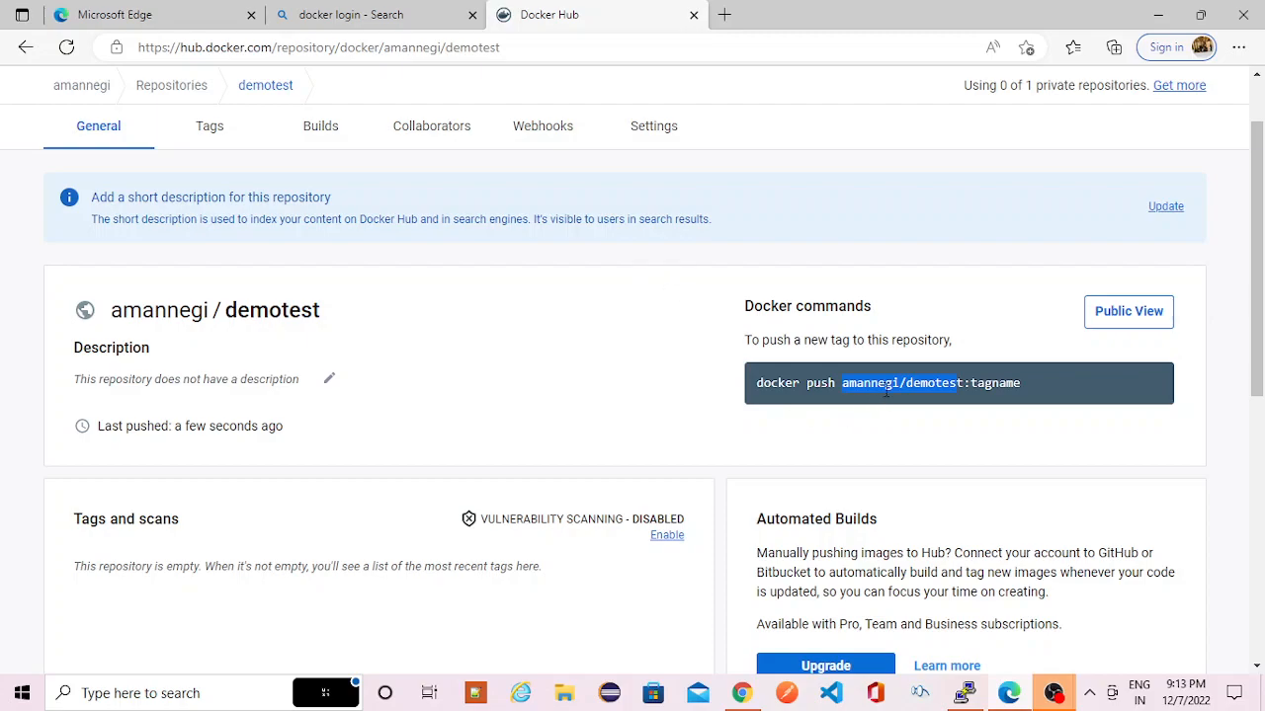
key("alt+Tab")
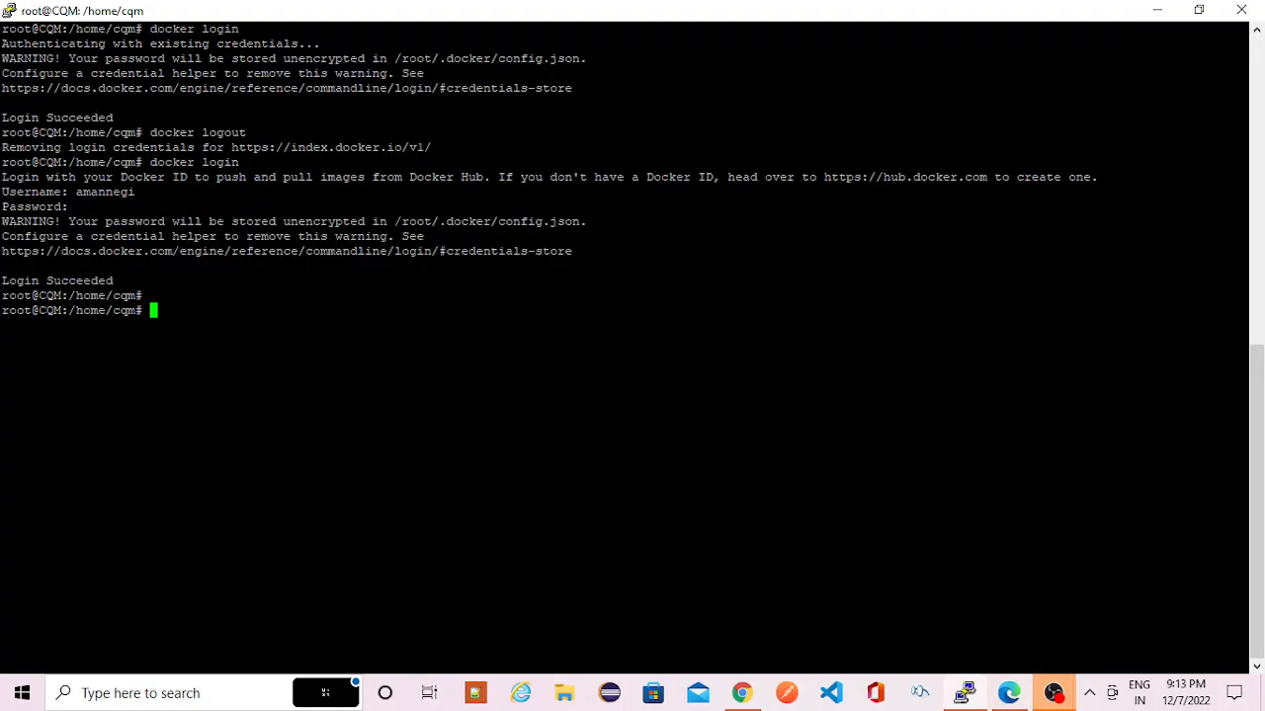
type("docker pull nginx")
key("Return")
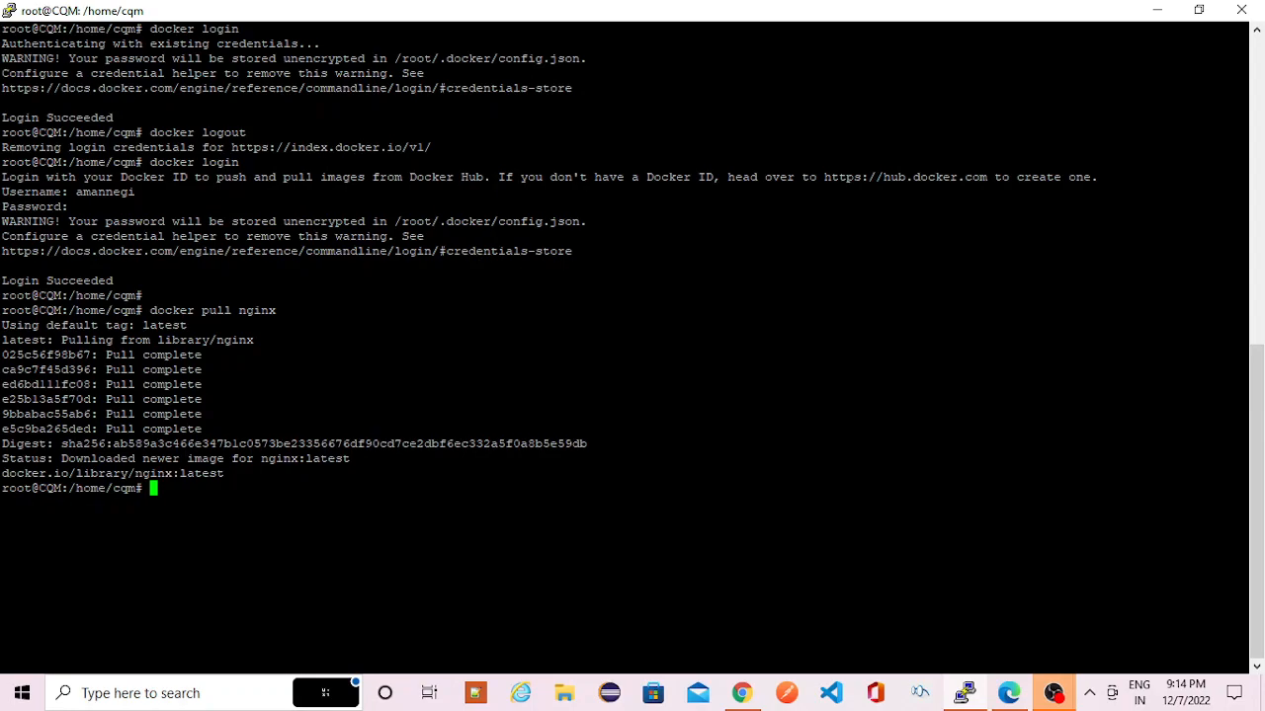
- Start a docker command in the terminal and review the push command format on the demotest repository page
type("docker")
key("alt+Tab")
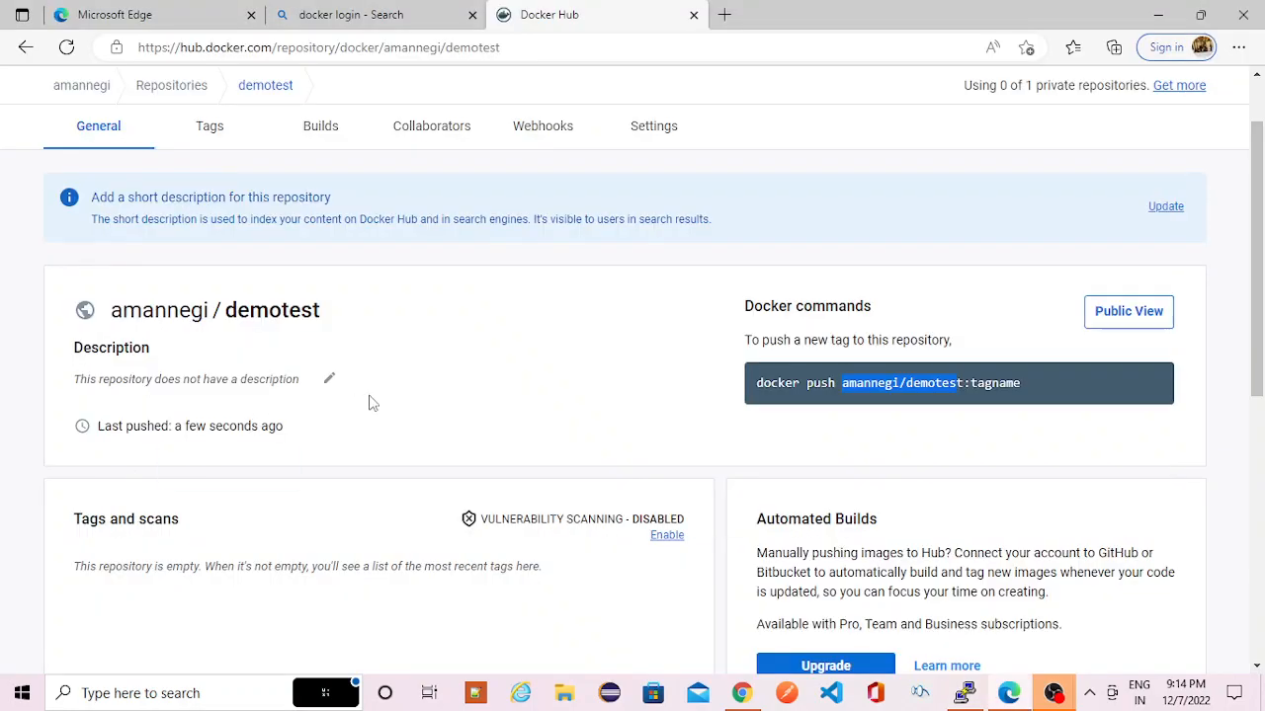
key("alt+Tab")
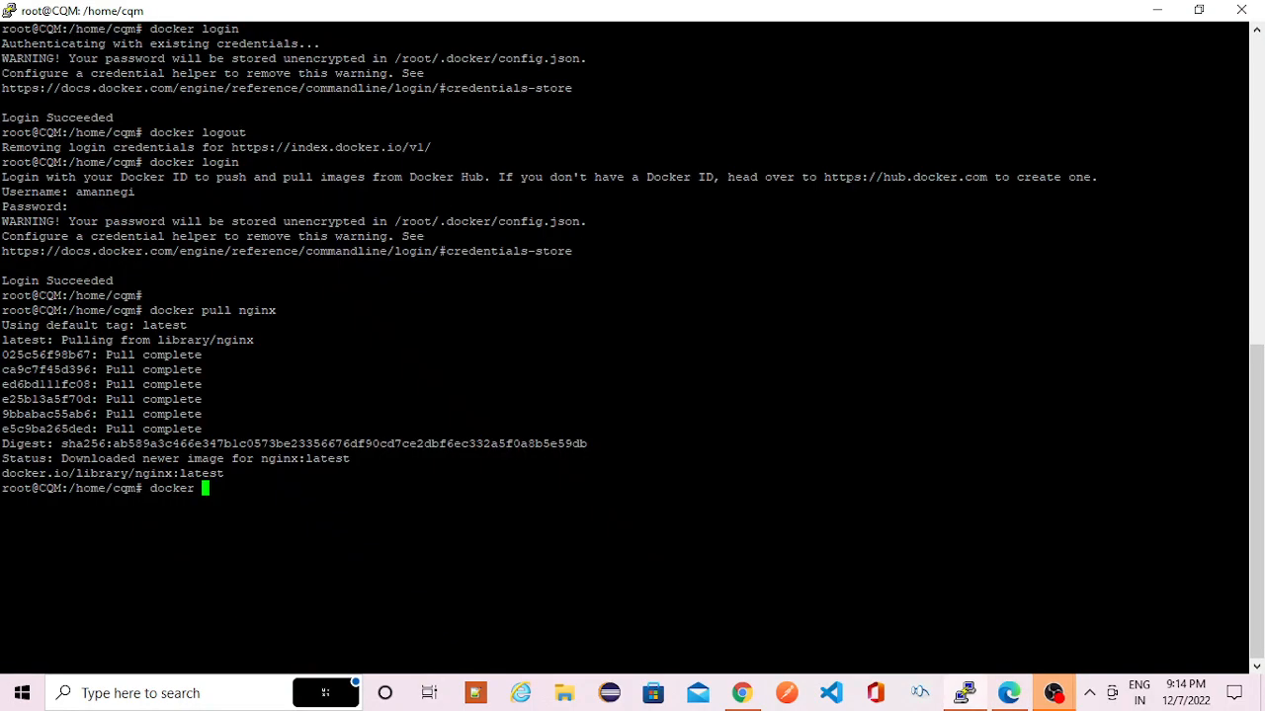
key("alt+Tab")
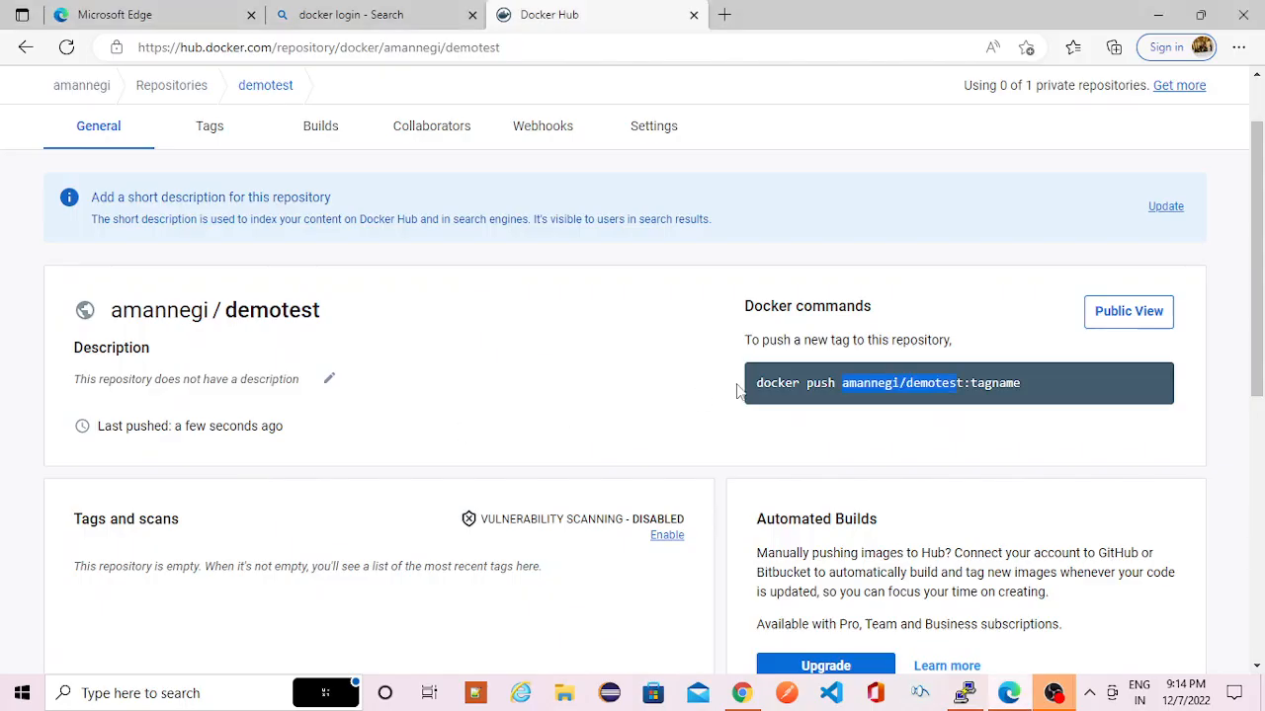
left_click(878, 388)
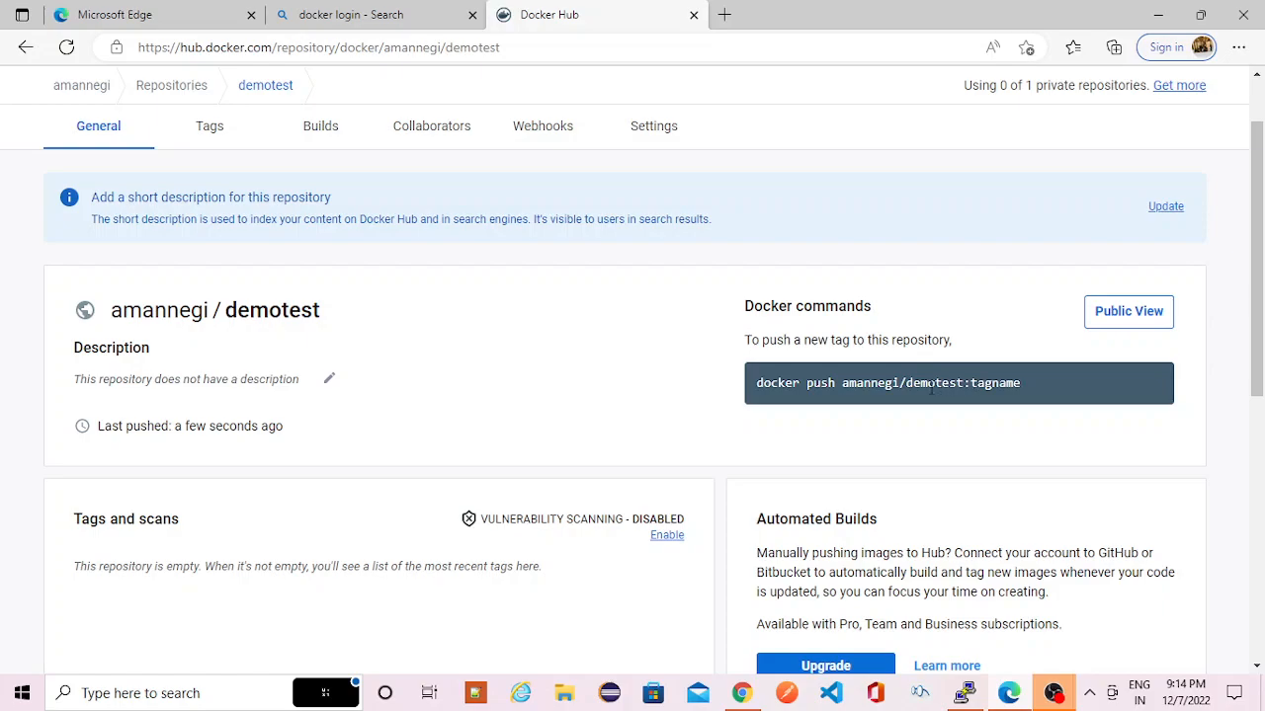
key("alt+Tab")
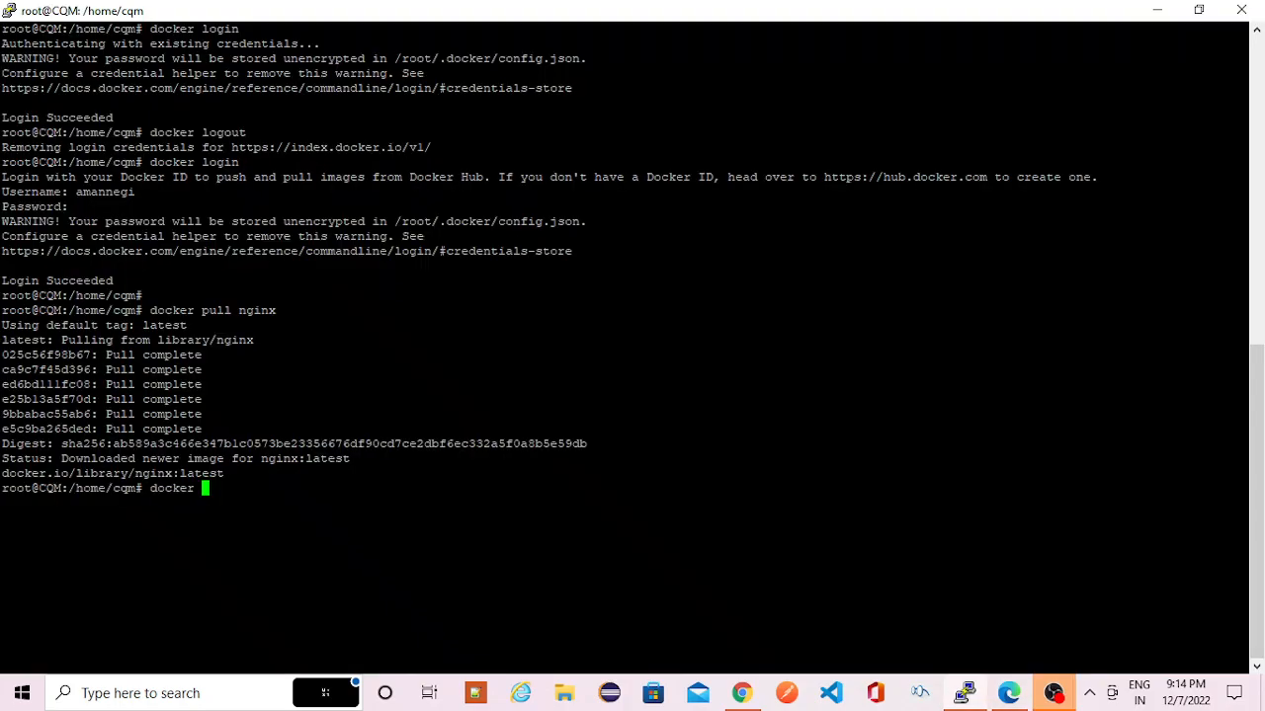
- Enter a docker tag command with docker.io/library/nginx:latest copied from the pull output as the source image
type("er ta")
key("BackSpace")
key("BackSpace")
type("tag")
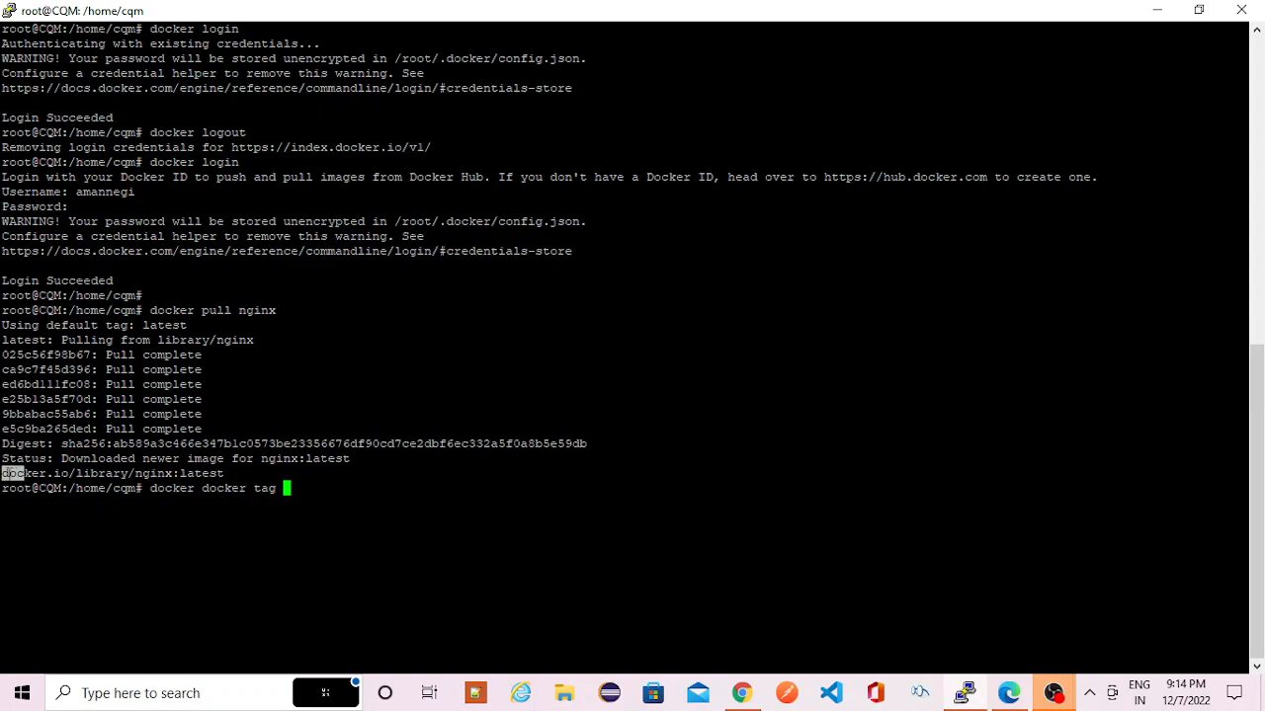
left_click_drag(2, 473, 226, 474)
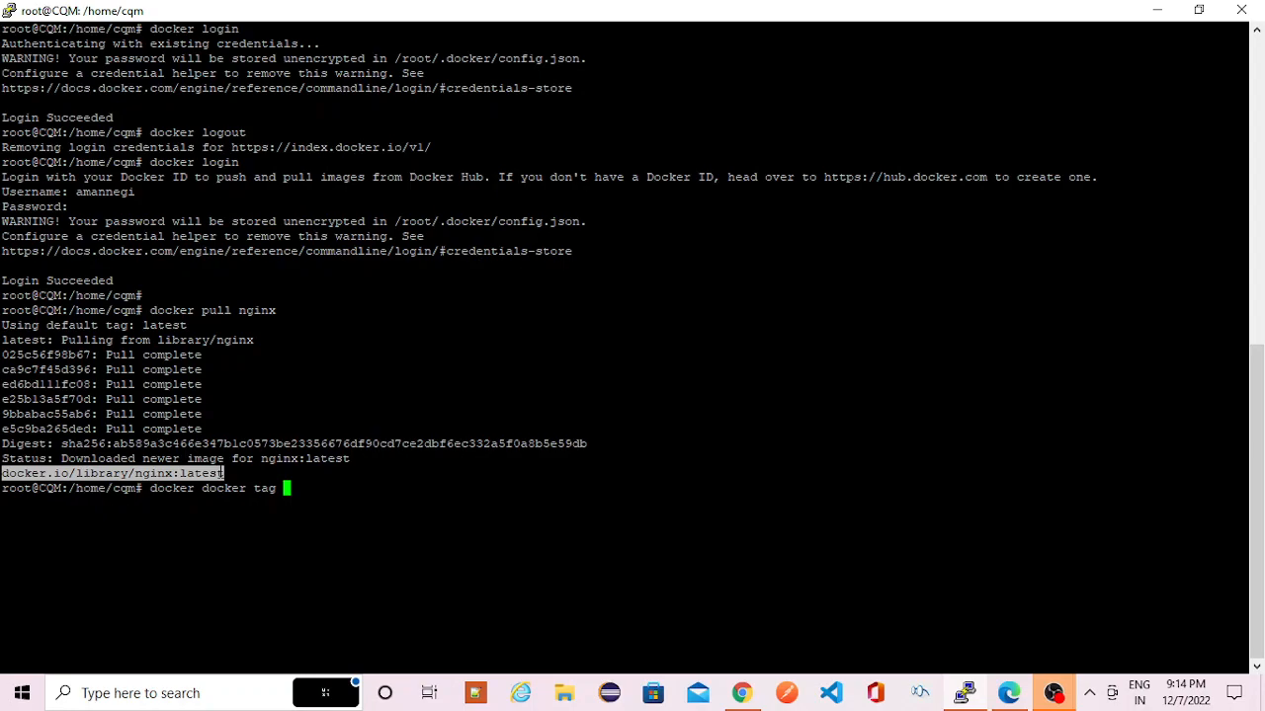
right_click(222, 473)
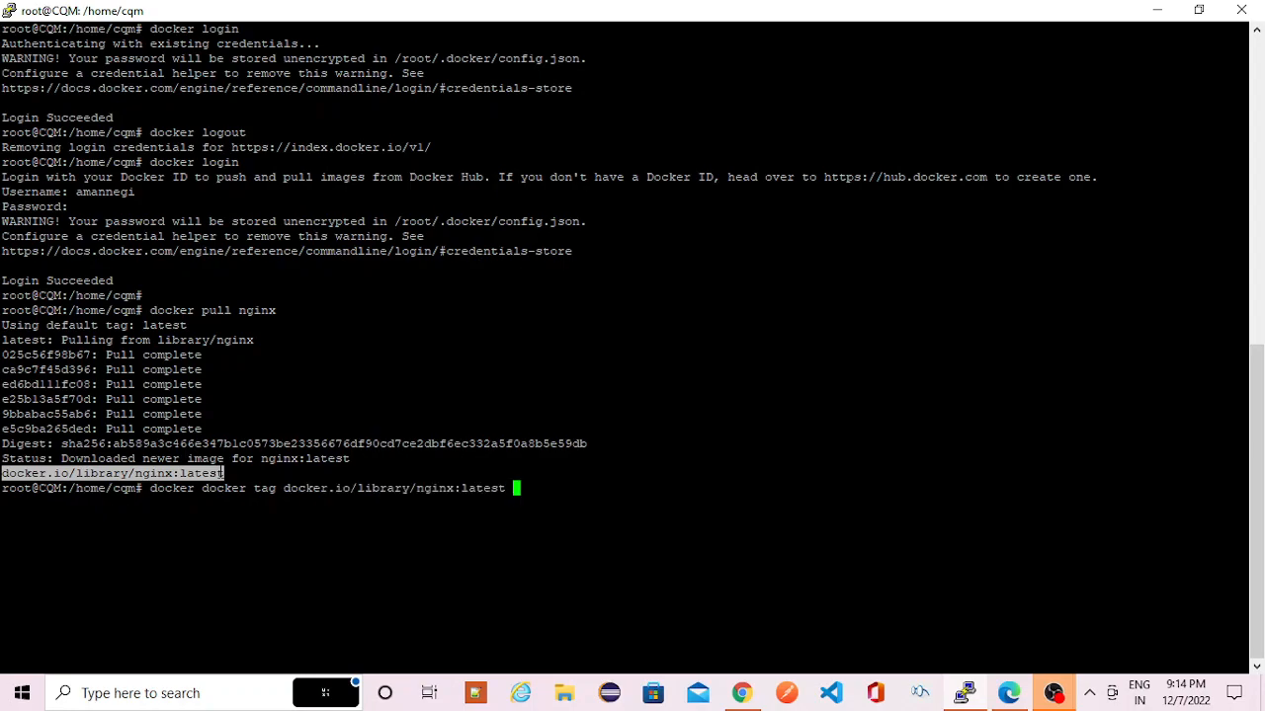
- Add the demotest repository path copied from Docker Hub as the target, change its tag to nginx, and try to run the command
key("alt+Tab")
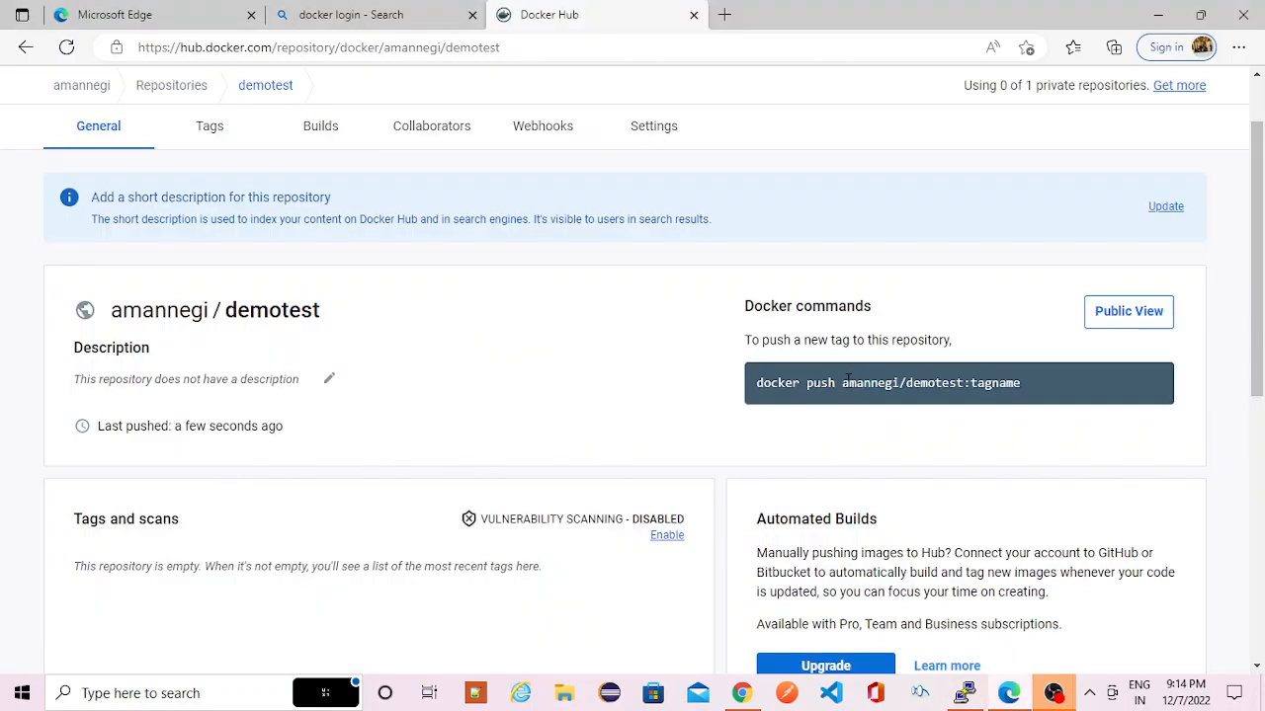
left_click_drag(843, 383, 1022, 385)
key("ctrl+c")
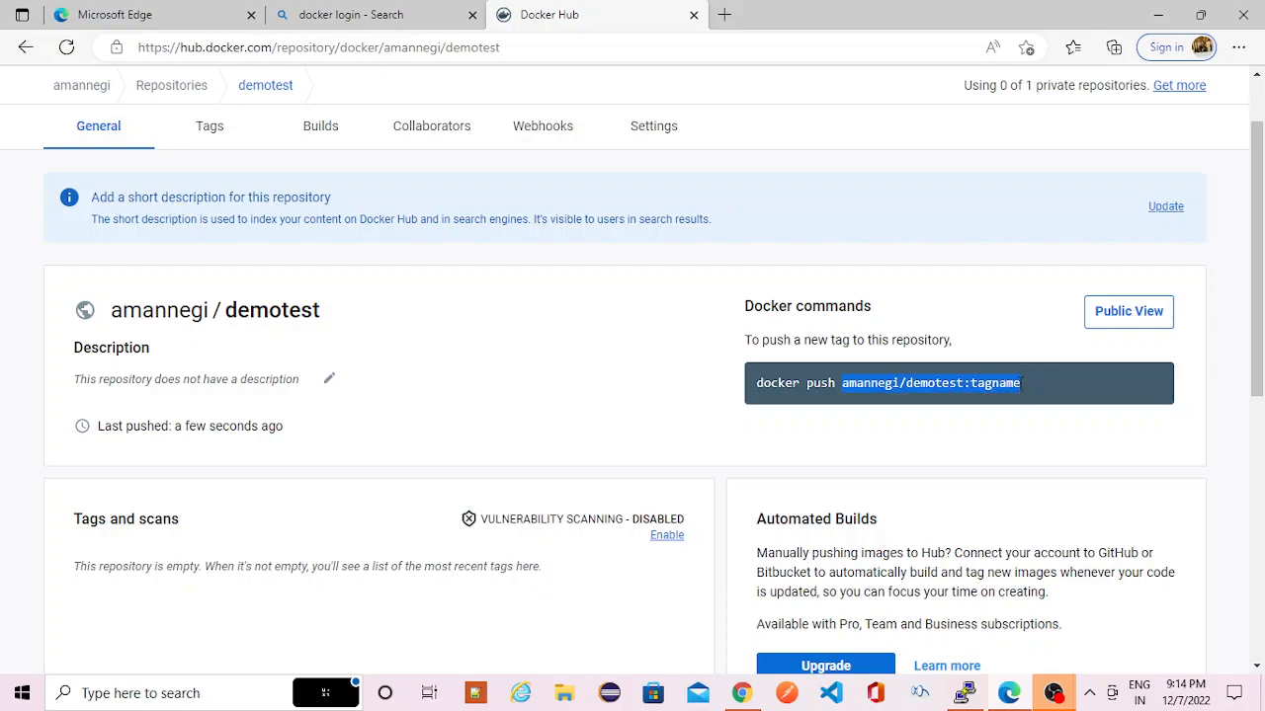
key("alt+Tab")
key("shift+Insert")
key("BackSpace")
key("BackSpace")
key("BackSpace")
key("BackSpace")
key("BackSpace")
key("BackSpace")
key("BackSpace")
type("nginx")
key("Return")
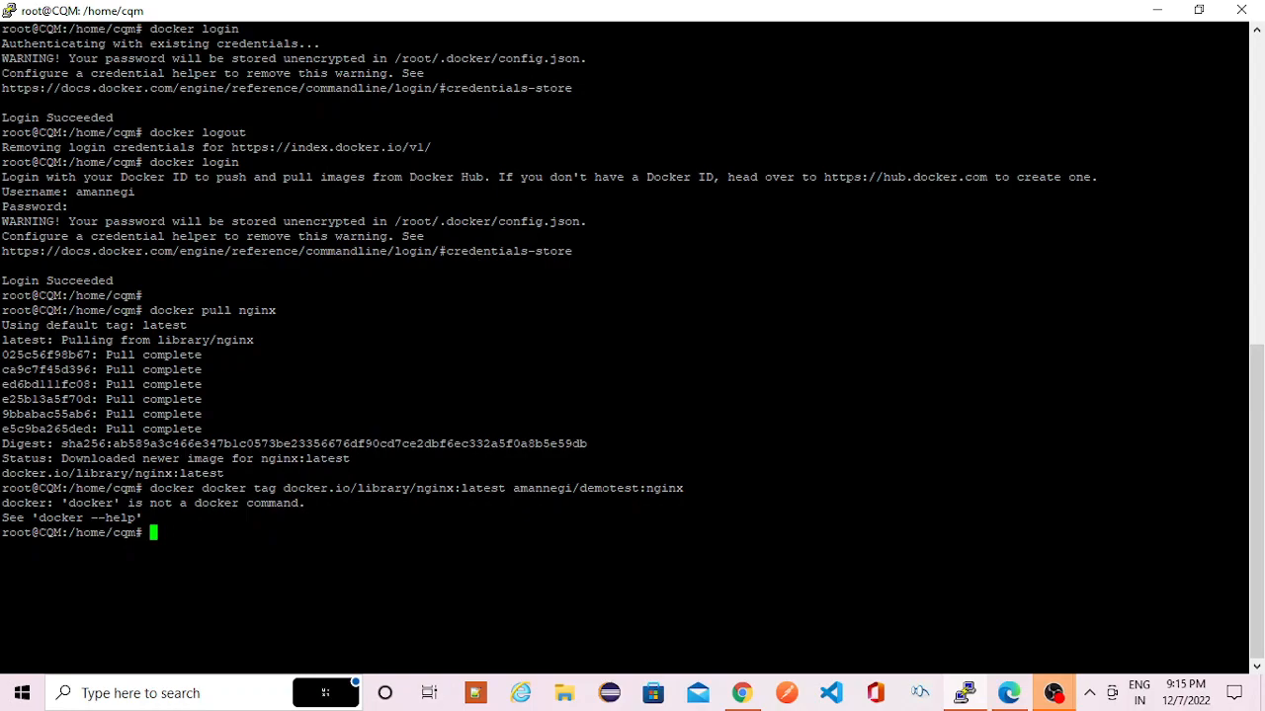
- Recall the tag command, remove the duplicate docker word, and tag docker.io/library/nginx:latest as demotest:nginx under the account
key("Up")
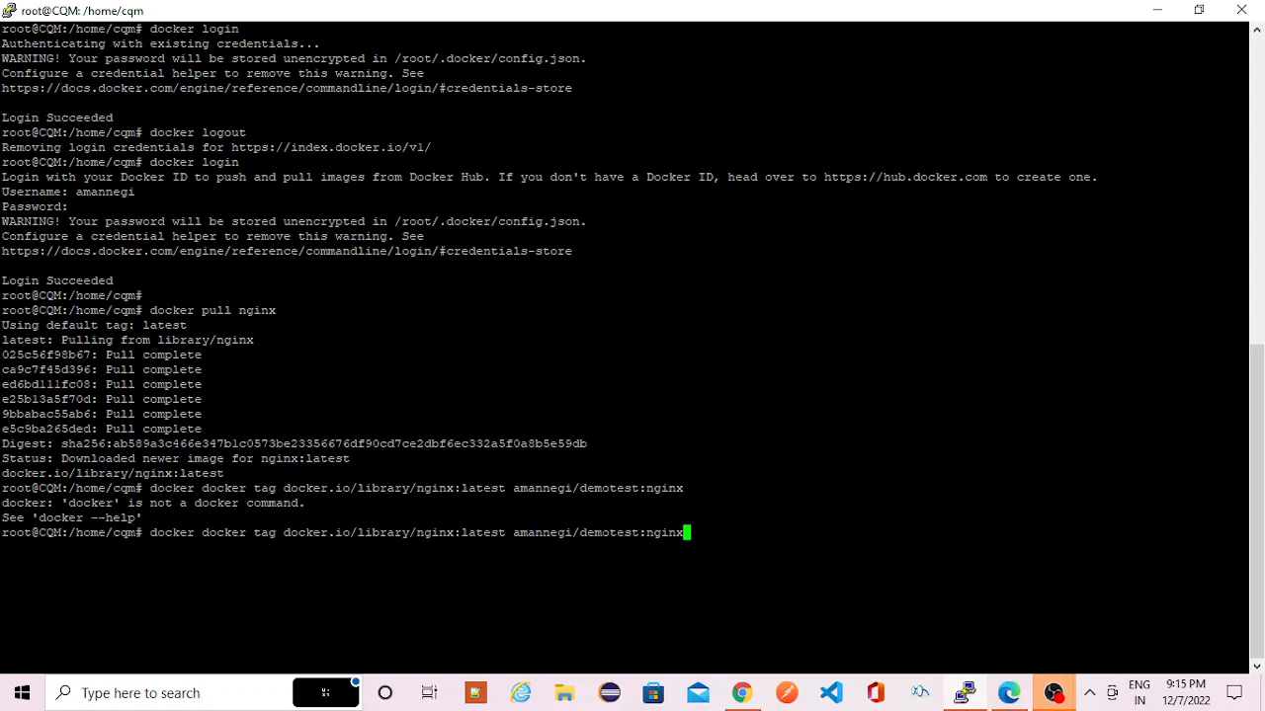
type("7")
key("BackSpace")
key("Home")
key("Delete")
key("Delete")
key("Delete")
key("Delete")
key("Delete")
key("Delete")
key("Delete")
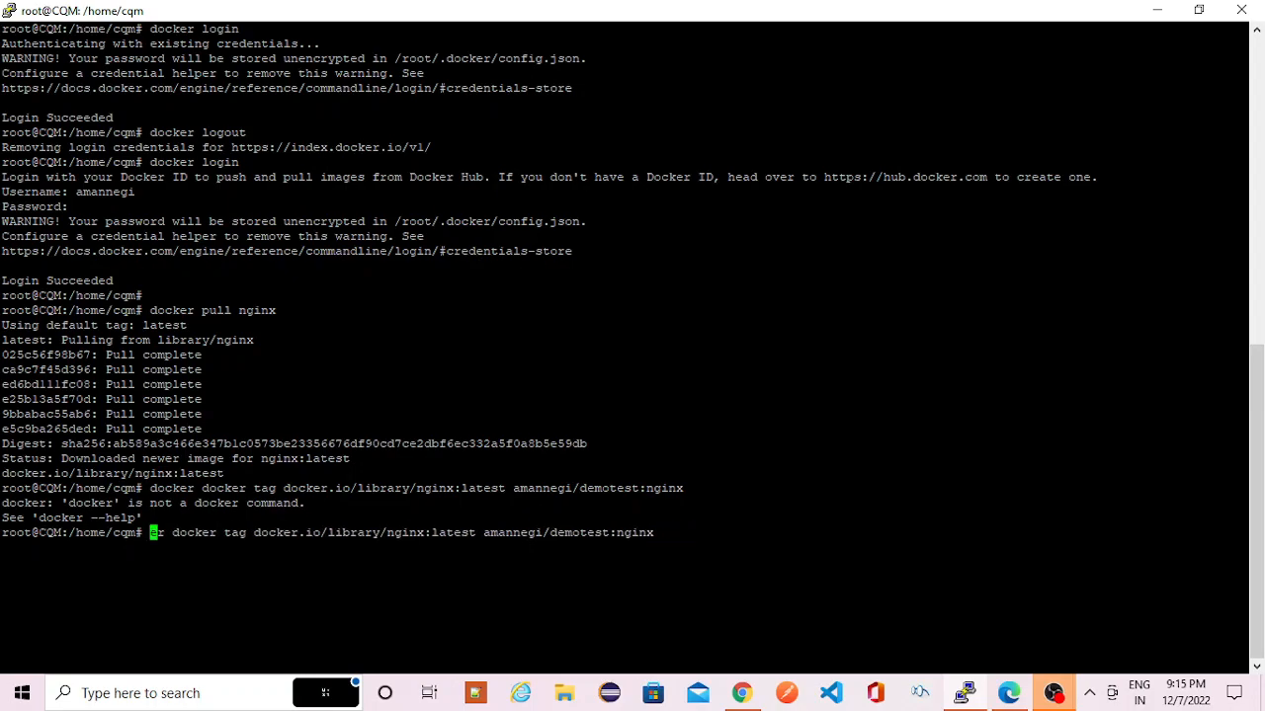
key("Return")
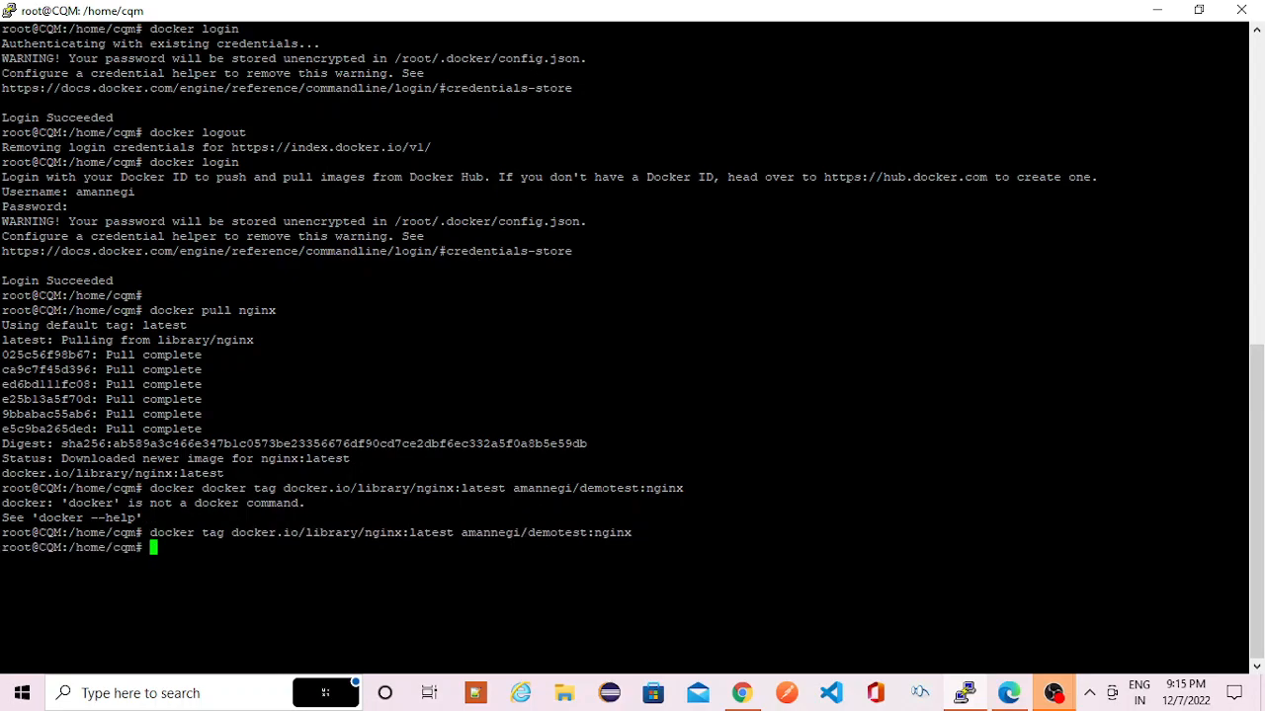
- Push the account's demotest:nginx image to Docker Hub with docker push
type("docker")
left_click_drag(461, 533, 633, 532)
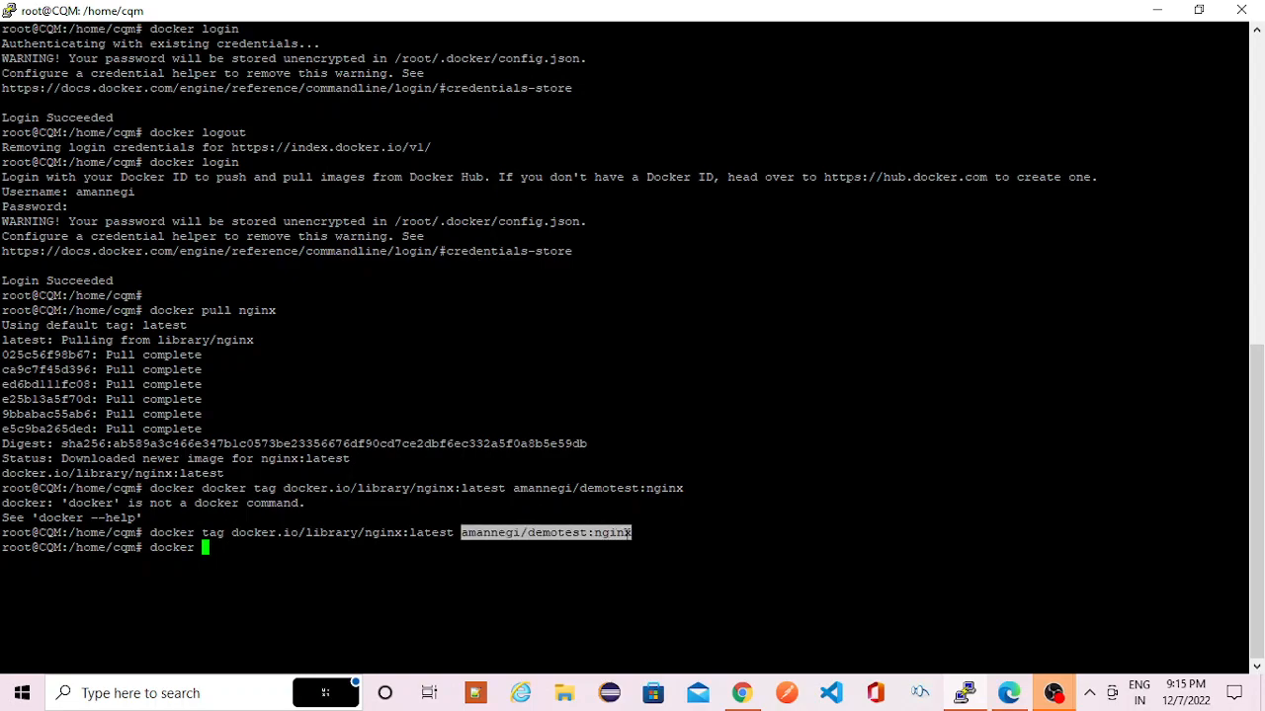
right_click(627, 532)
key("Left")
key("Left")
key("Left")
key("Left")
key("Left")
key("Left")
key("Left")
key("Left")
key("Left")
key("Left")
key("Left")
key("Left")
key("Left")
key("Left")
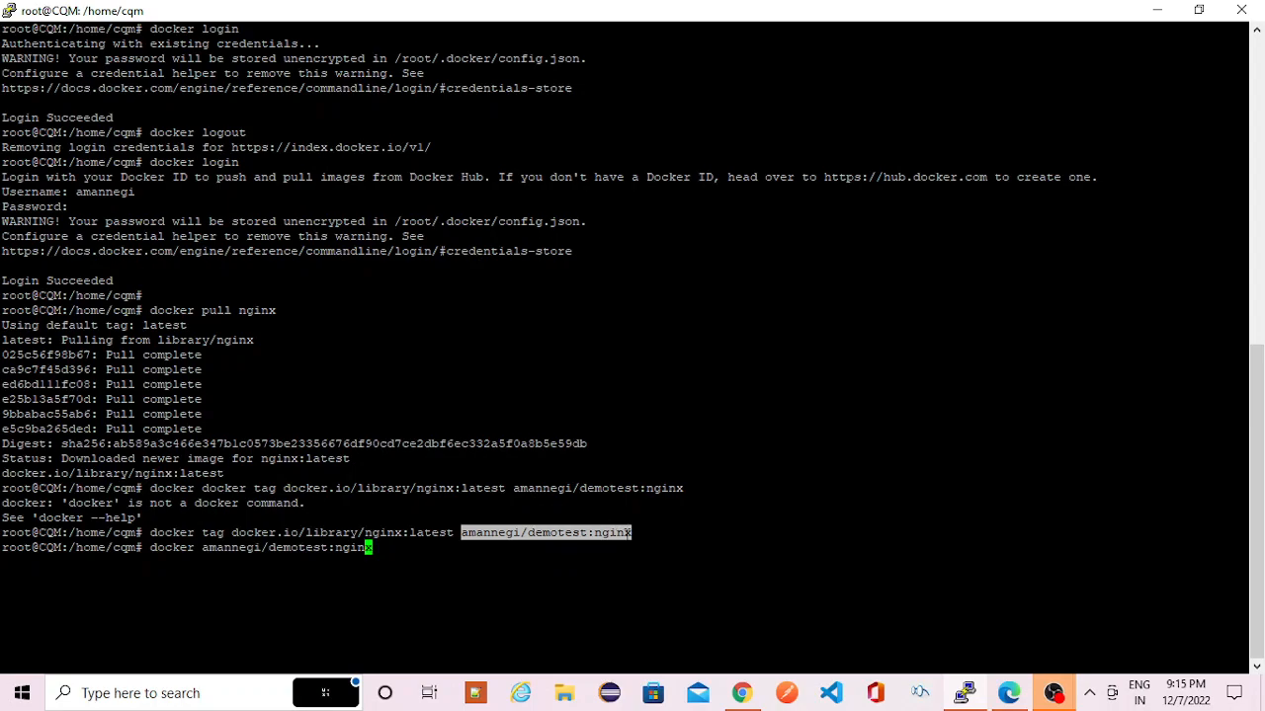
key("Left")
key("Left")
key("Left")
key("Left")
key("Left")
key("Left")
key("Left")
key("Left")
key("Left")
type("push")
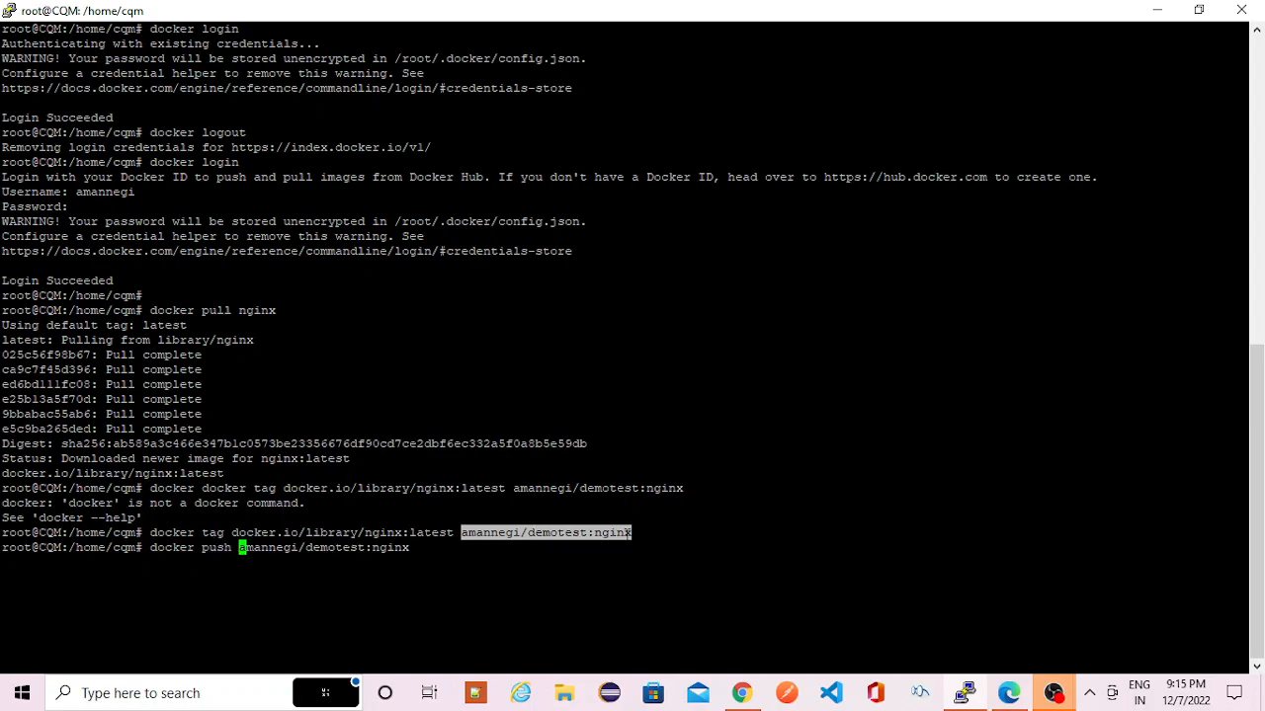
key("Return")
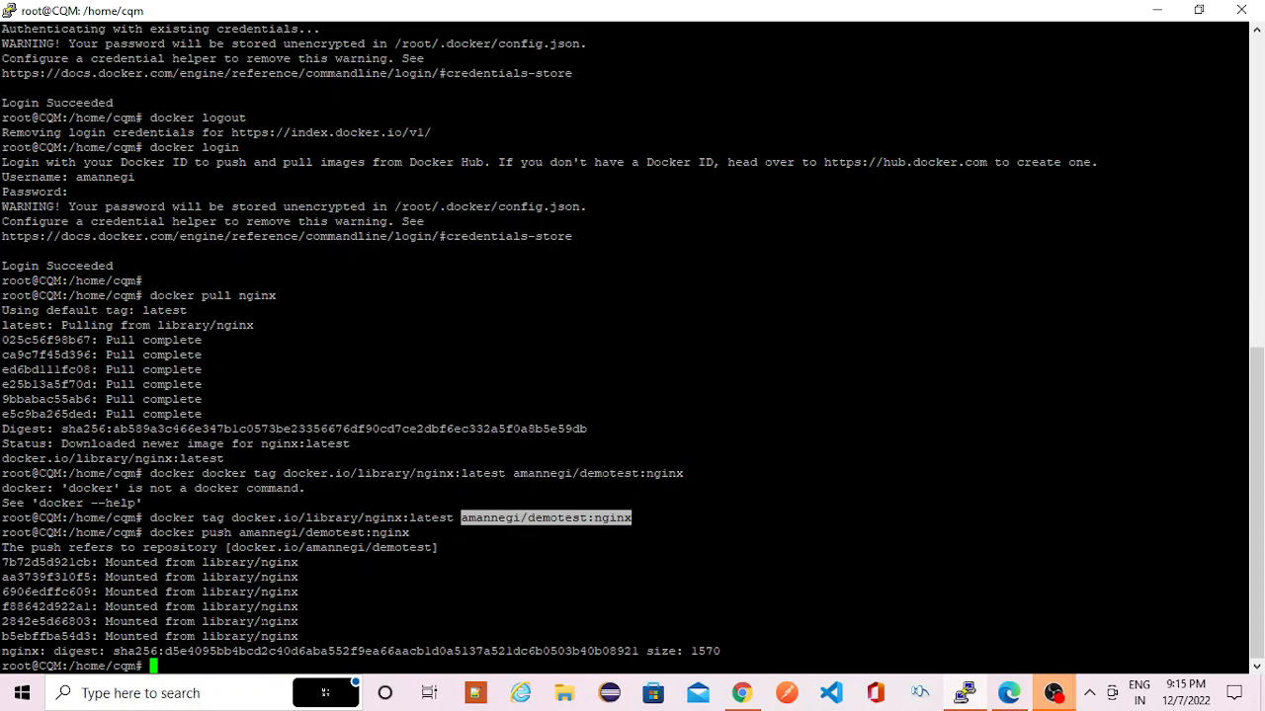
- Repeat the push of the demotest:nginx image and switch to the Docker Hub repository page in the browser
key("Up")
key("Return")
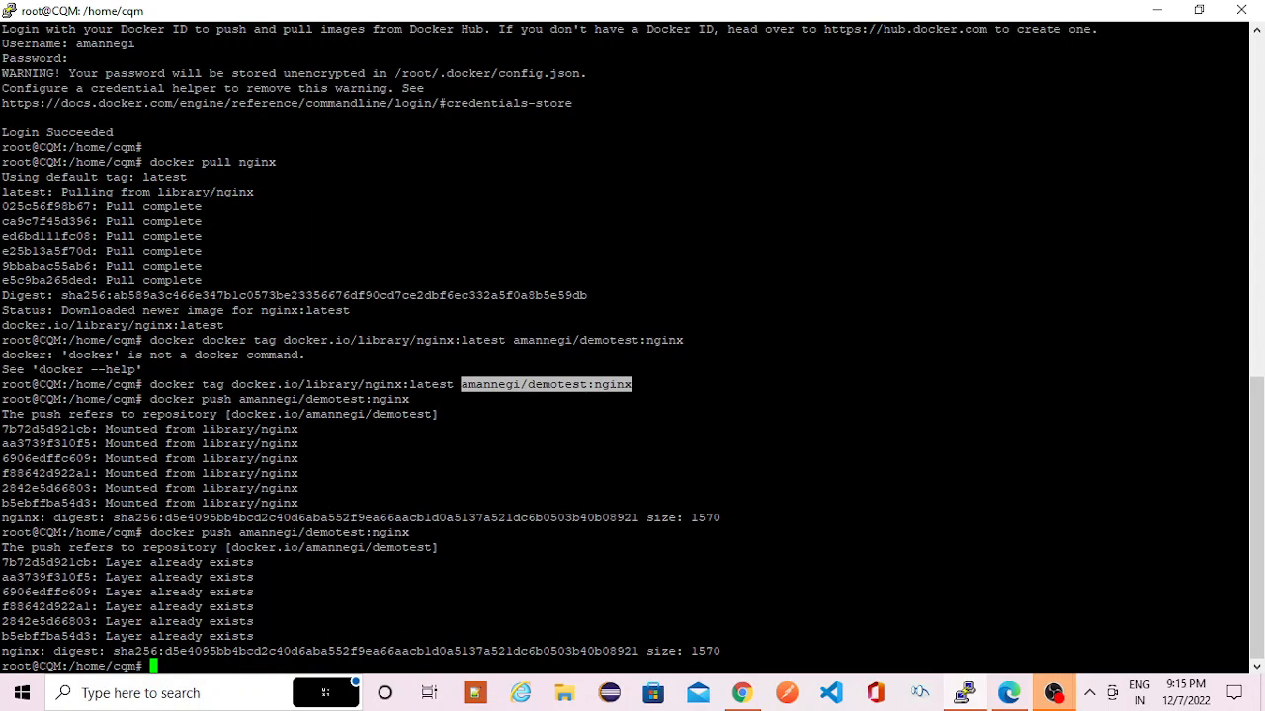
key("alt+Tab")
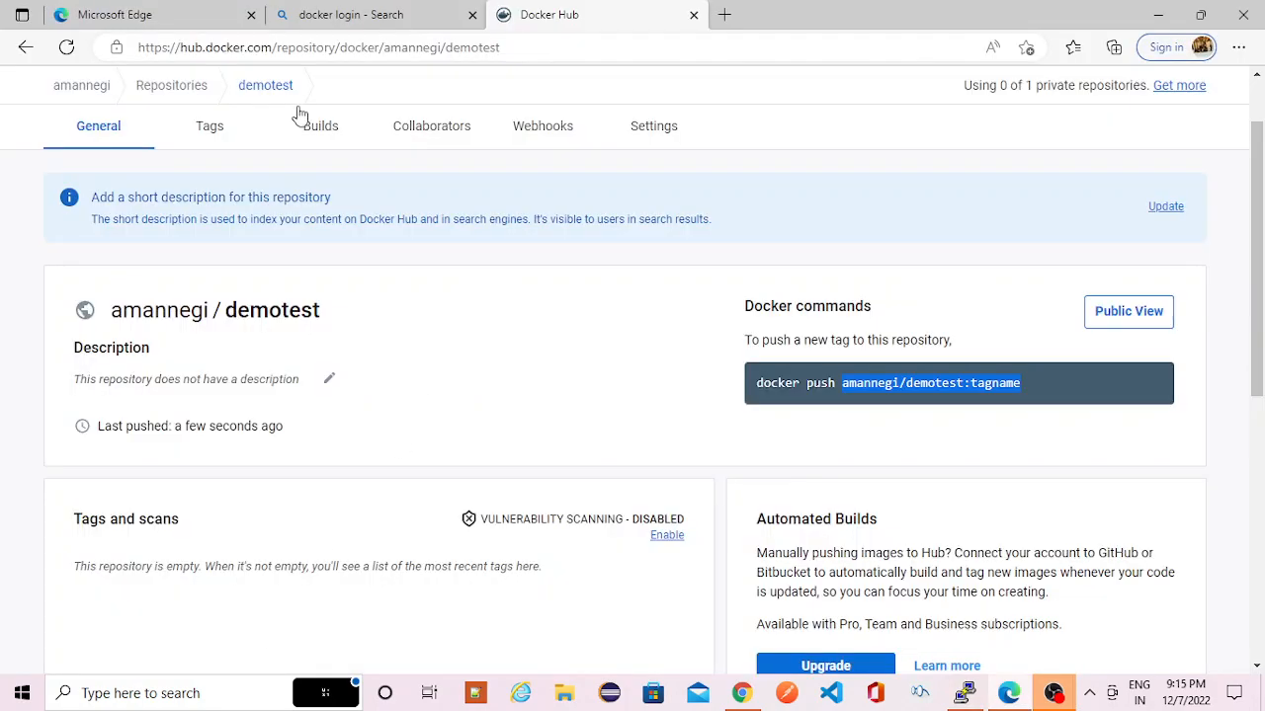
- Refresh the demotest repository page on Docker Hub and check its tag list for the pushed nginx image
left_click(66, 48)
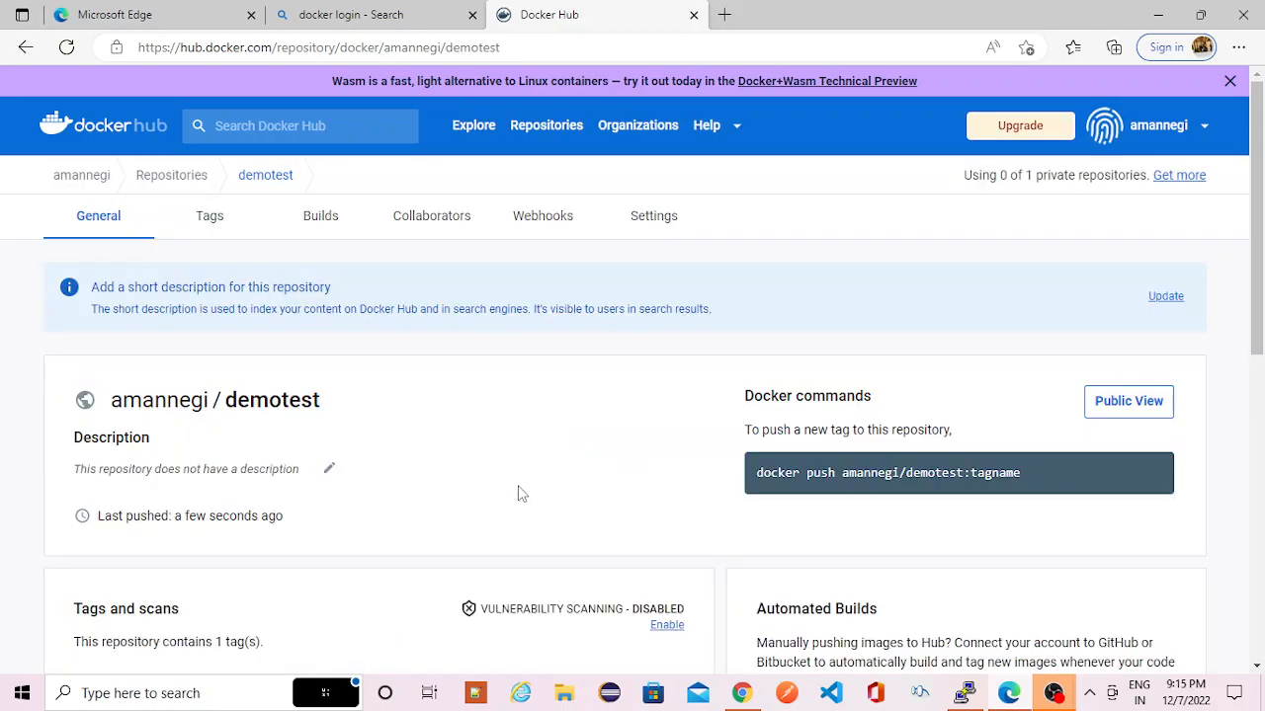
scroll(437, 544, "down", 3)
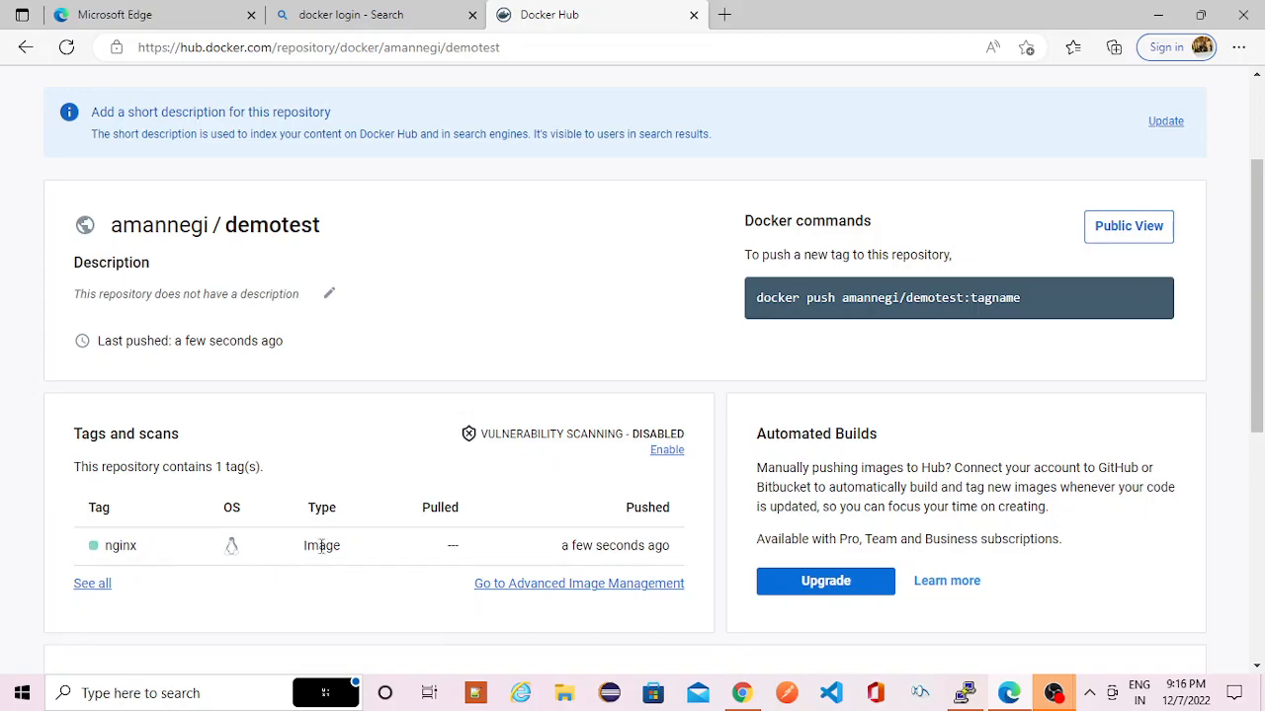
key("alt+Tab")
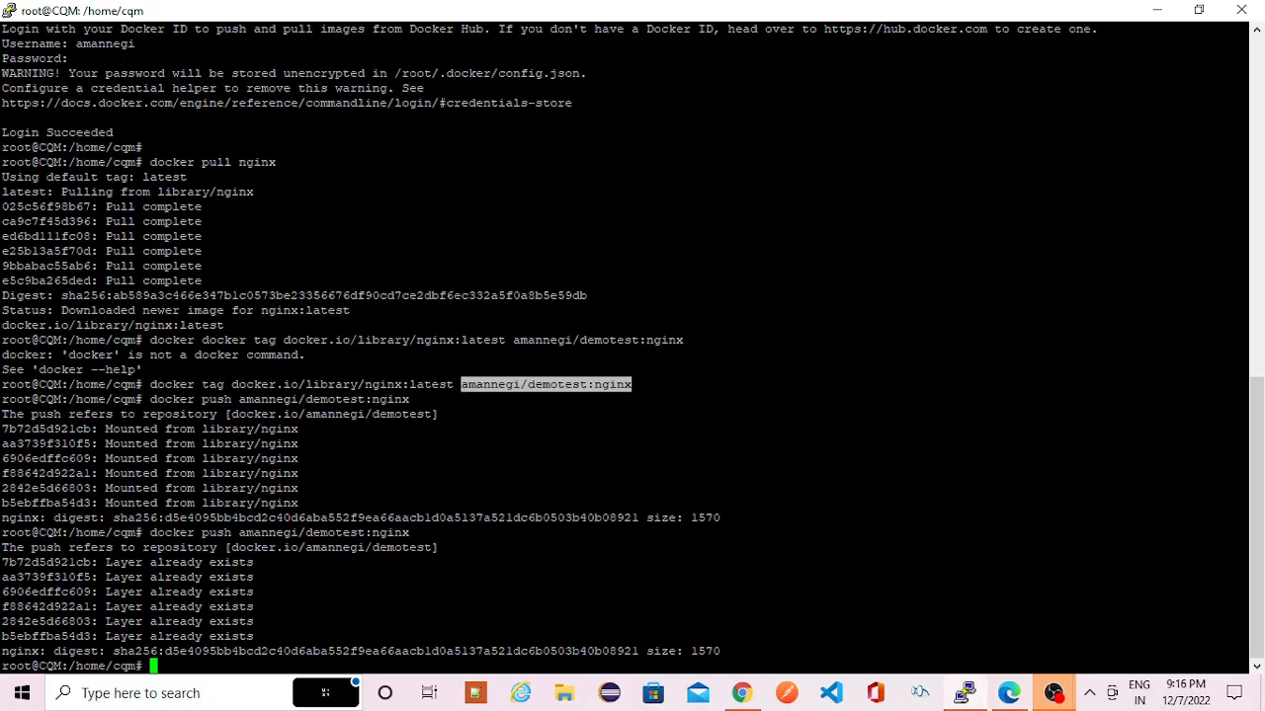
key("alt+Tab")
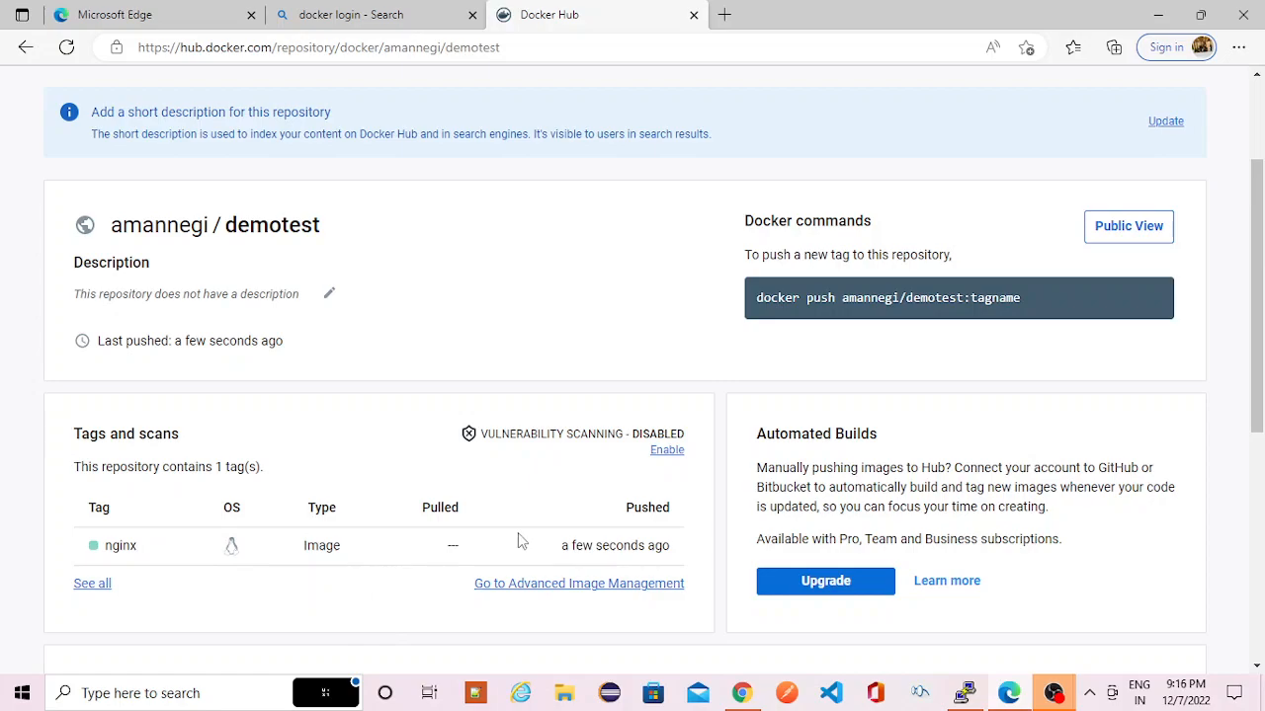
scroll(518, 538, "down", 1)
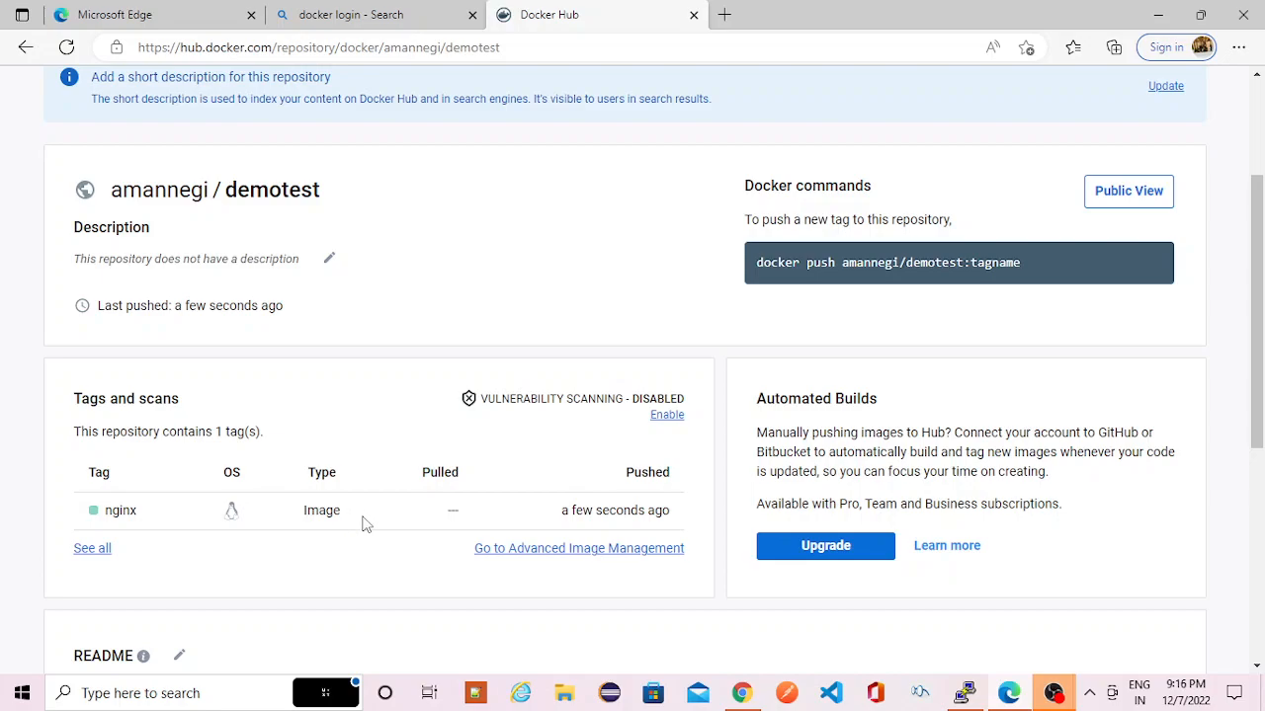
- Switch to the server terminal and pull the account's demotest:nginx image with docker pull, reusing the image path from the push command
key("alt+Tab")
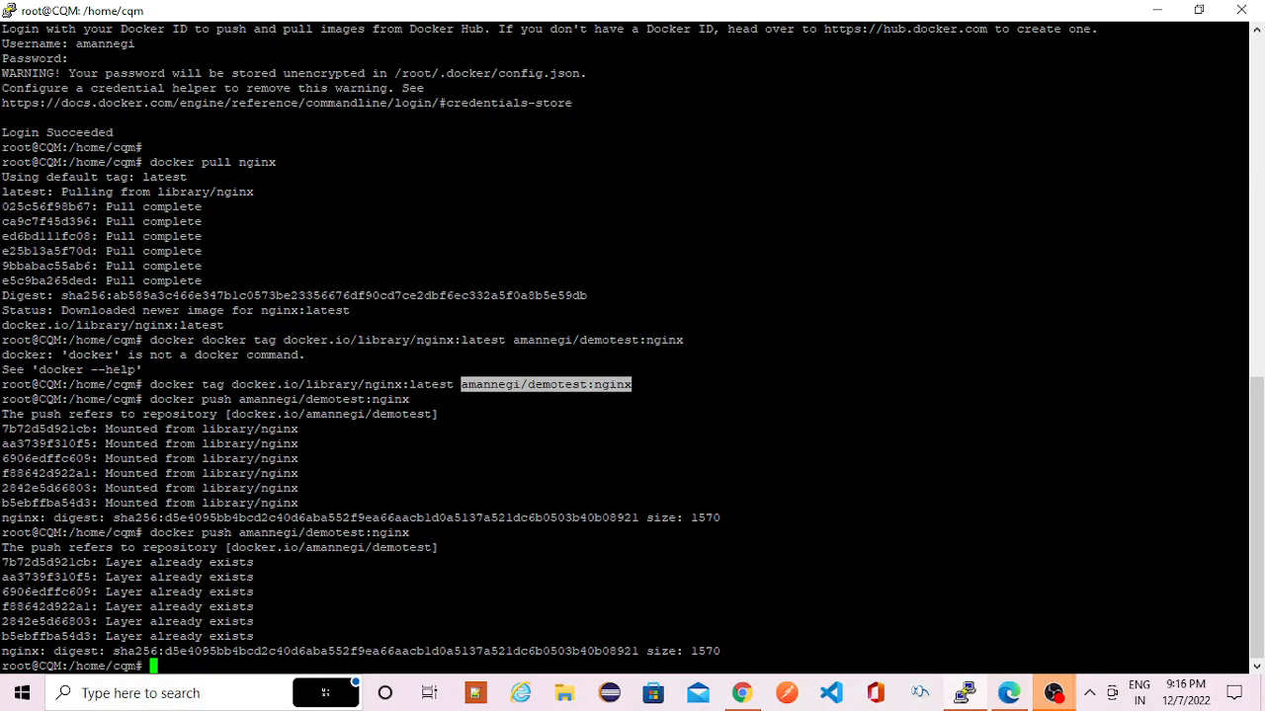
key("alt+Tab")
key("alt+Tab")
type("docker pull")
left_click_drag(233, 532, 409, 533)
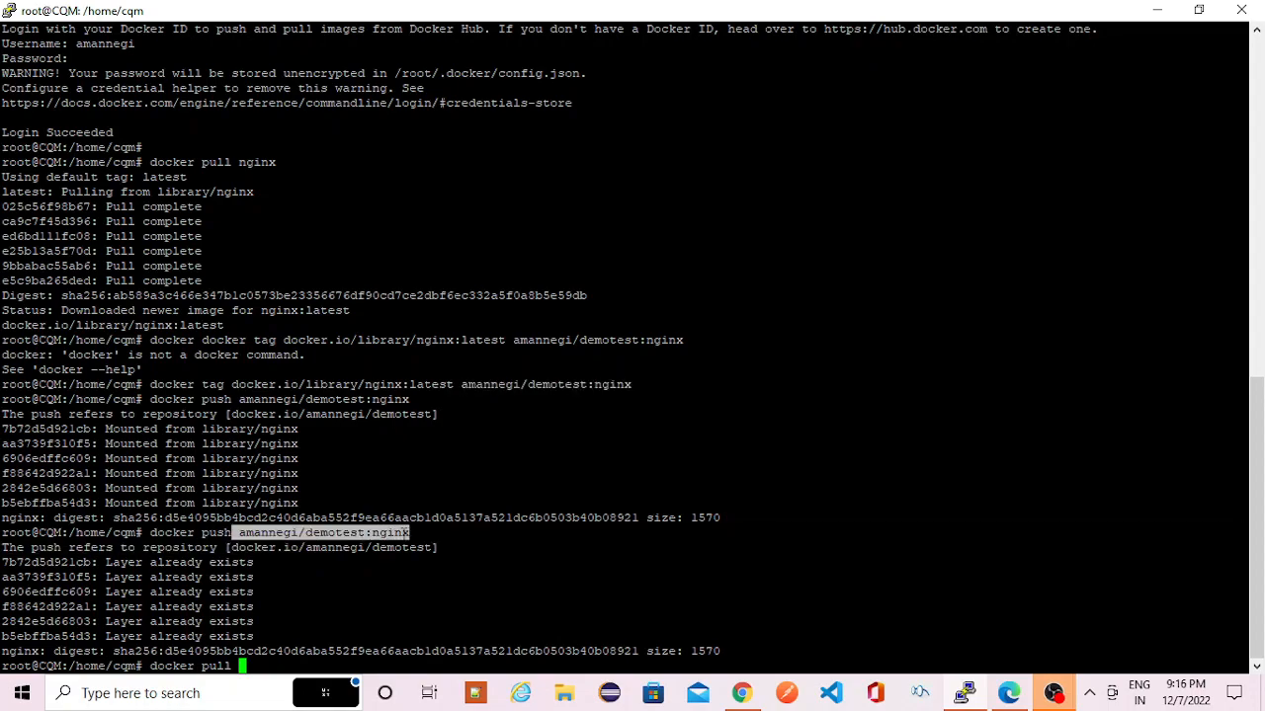
right_click(410, 533)
key("Return")
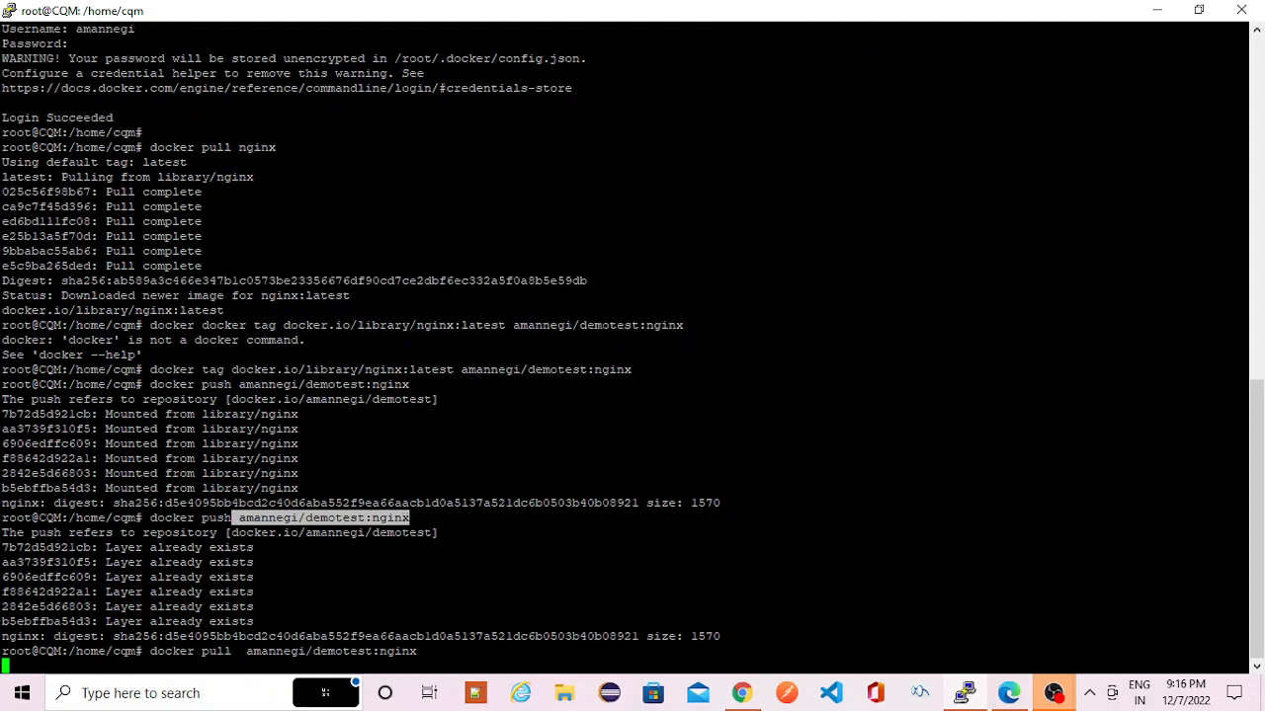
- Remove the account's local demotest:nginx image with docker rmi
type("docker rmi")
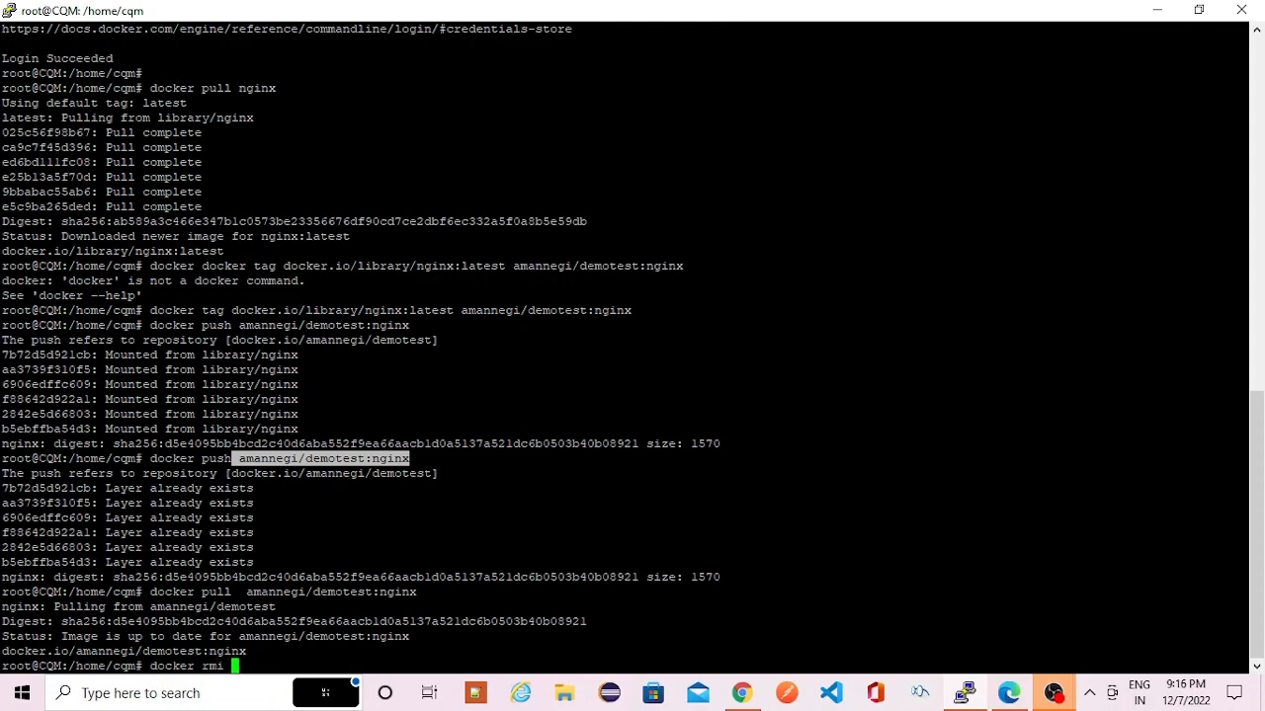
type("amannegi/demotest:nginx")
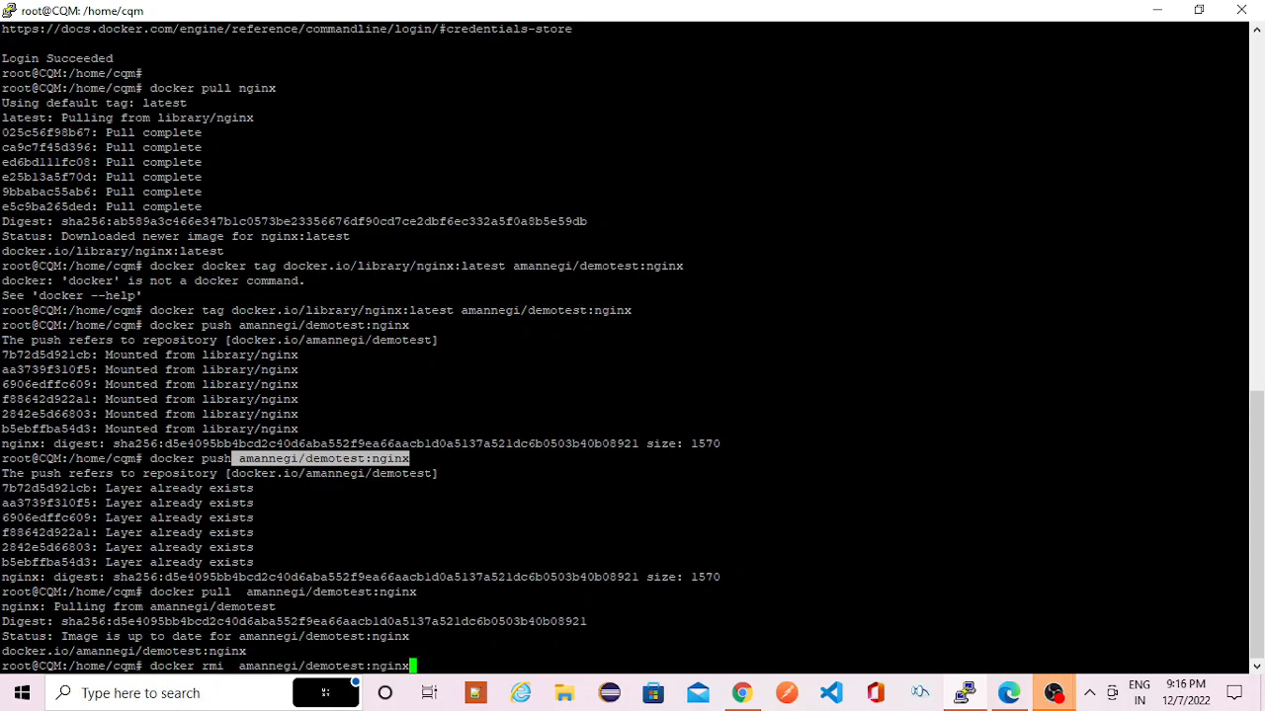
key("Return")
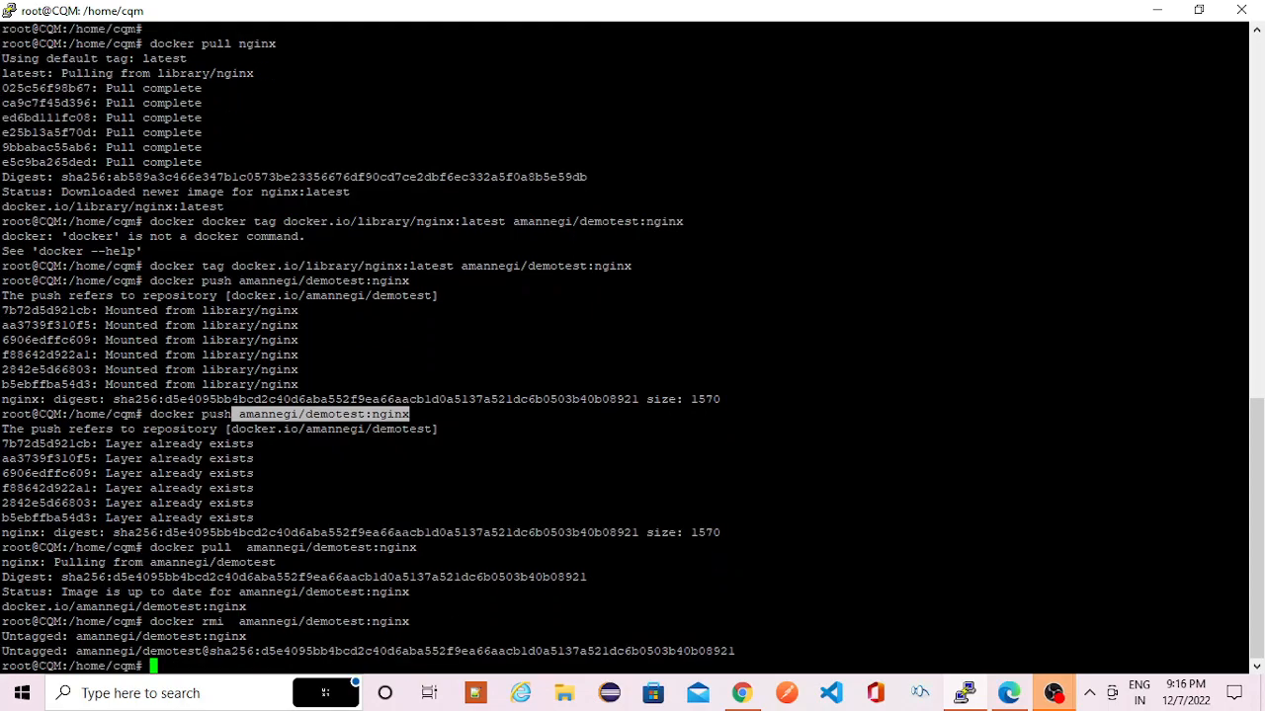
- Recall the earlier docker pull command and download the account's demotest:nginx image again
key("Up")
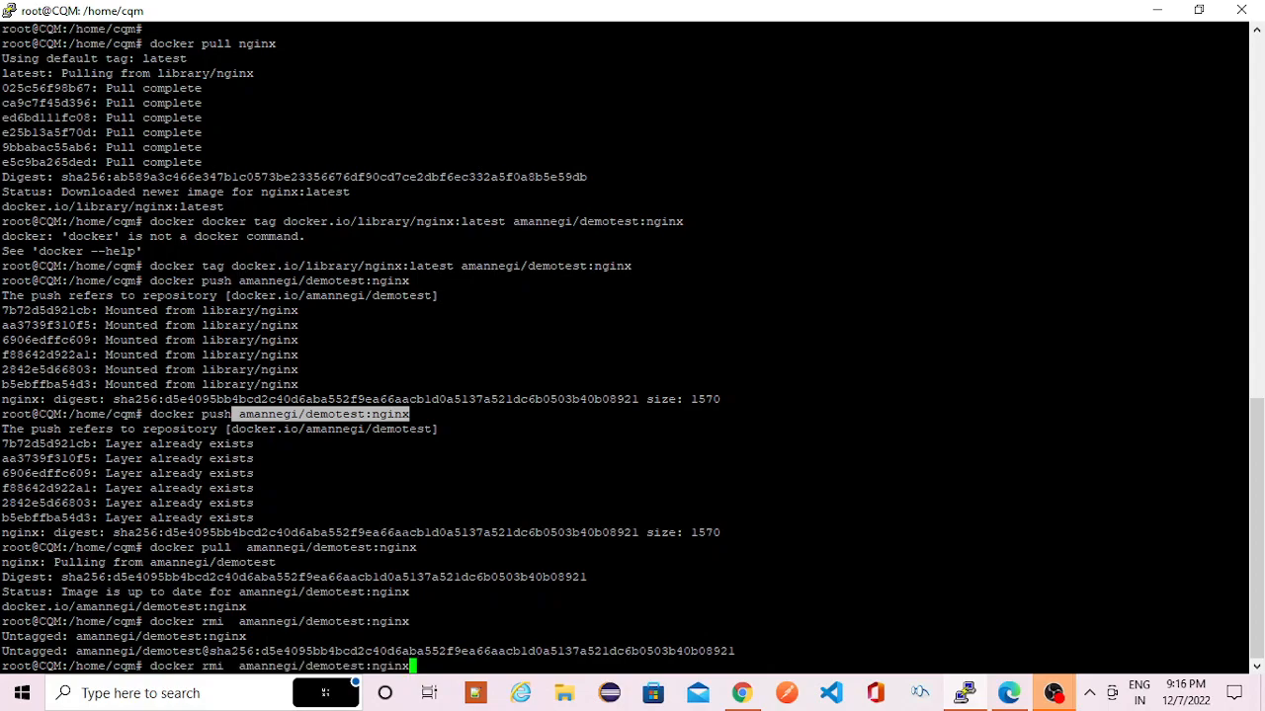
key("Up")
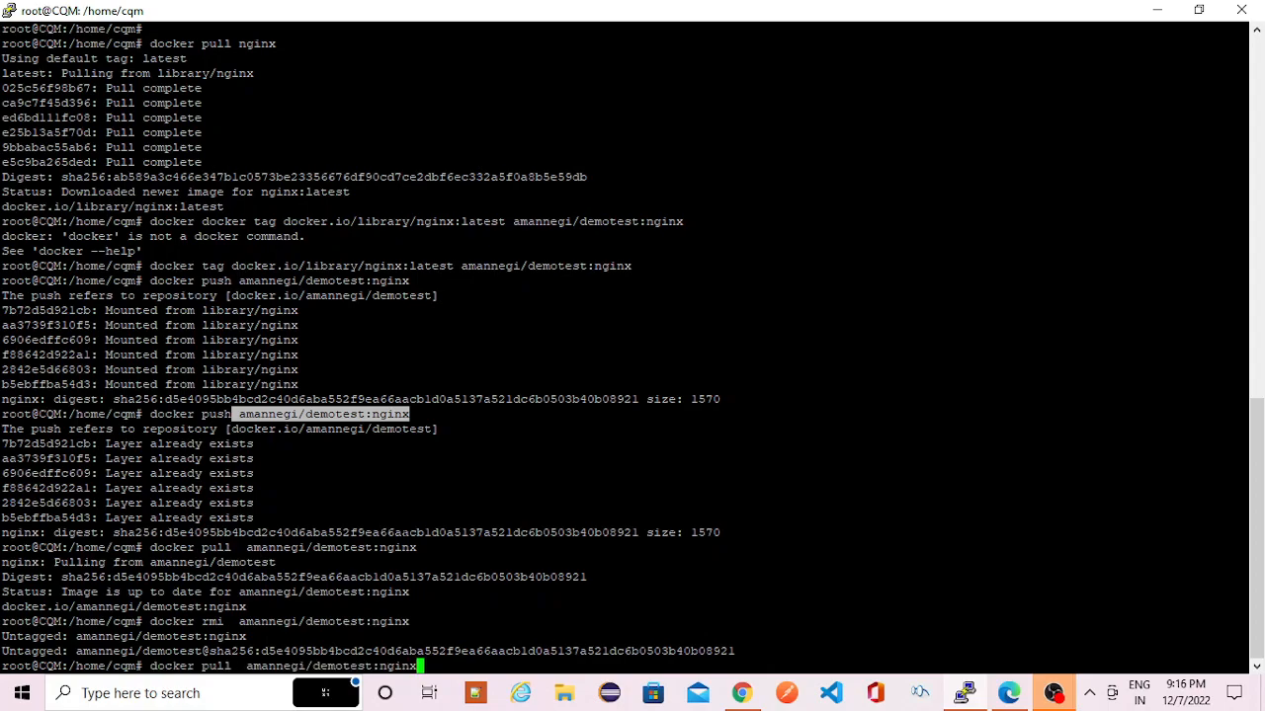
key("Return")
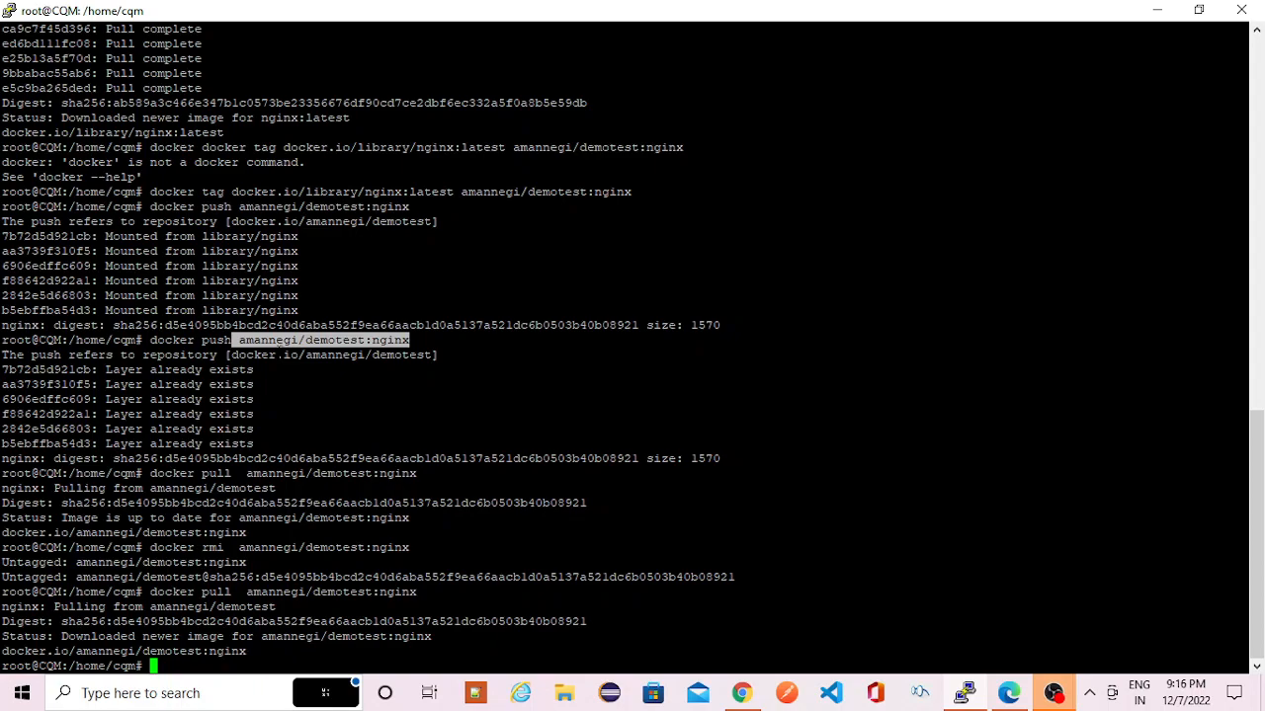
left_click_drag(239, 339, 379, 340)
key("alt+Tab")
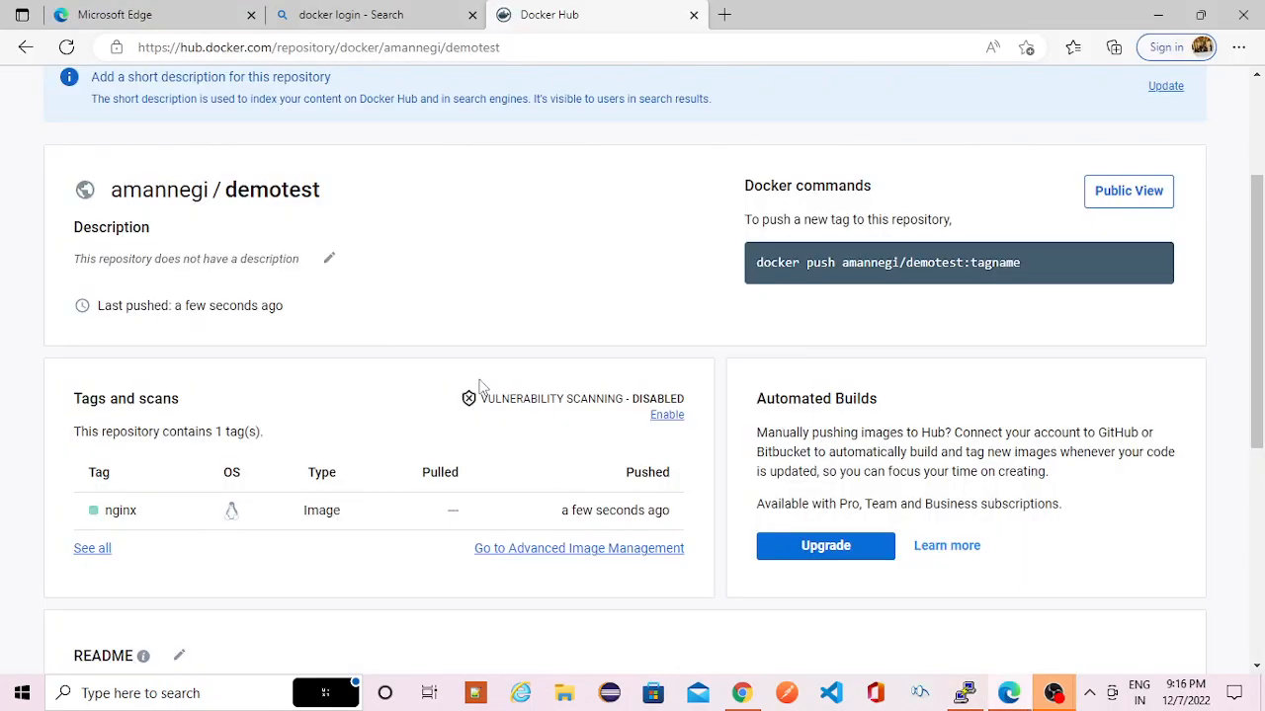
key("alt+Tab")
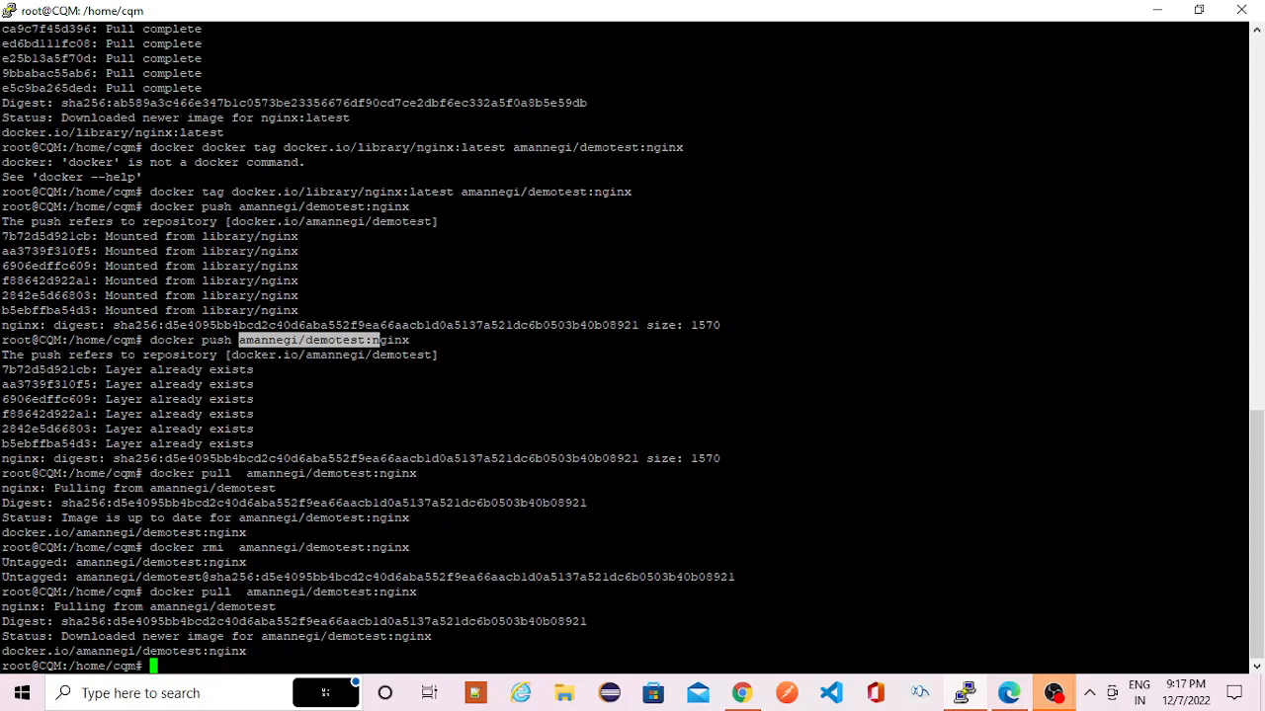
key("alt+Tab")
key("alt+Tab")
key("alt+Tab")
key("alt+Tab")
key("alt+Tab")
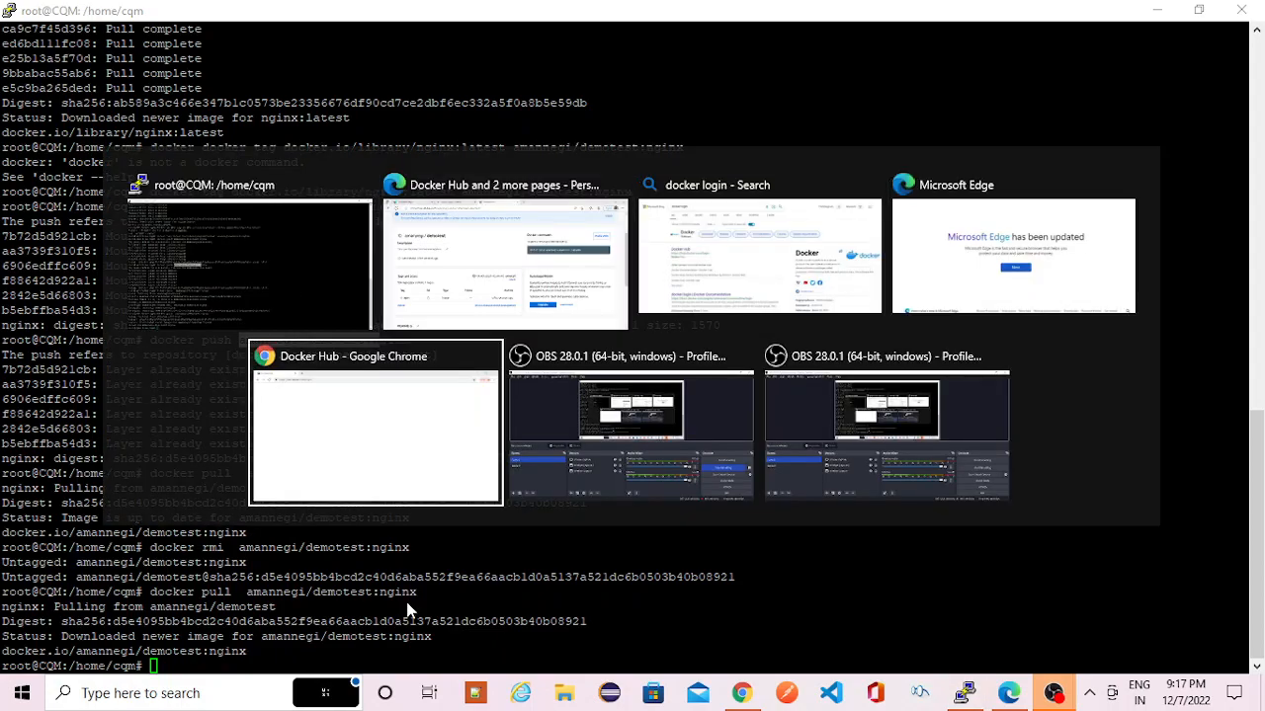